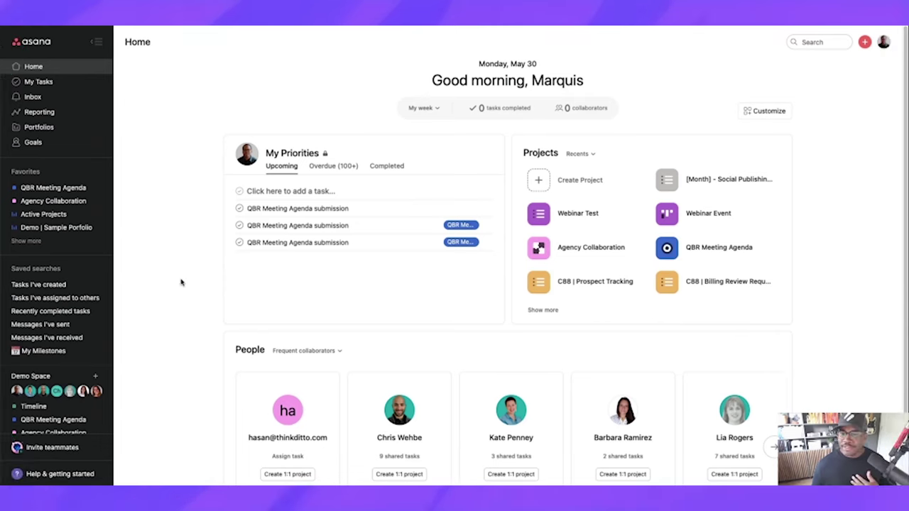
Step: Open the QBR Meeting Agenda project from the Demo Space team
{"action": "scroll", "coordinate": [64, 365], "scroll_direction": "down", "scroll_amount": 3}
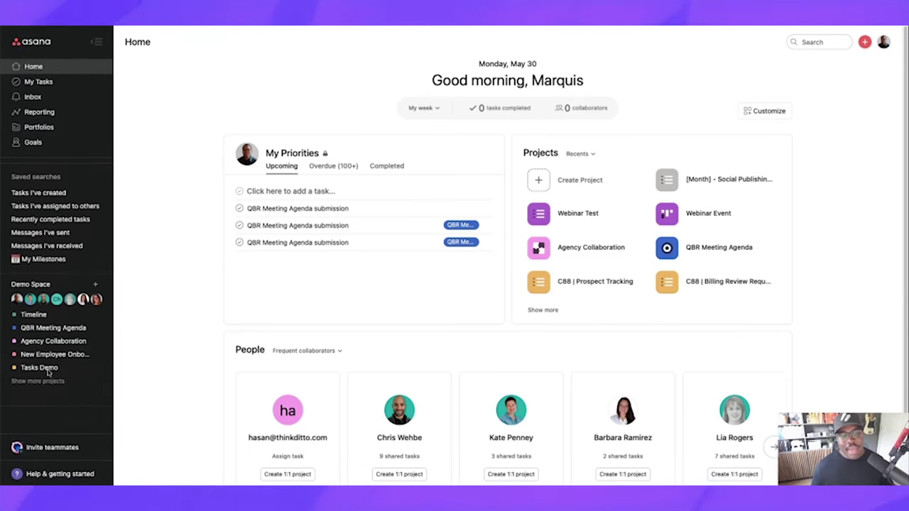
{"action": "left_click", "coordinate": [47, 315]}
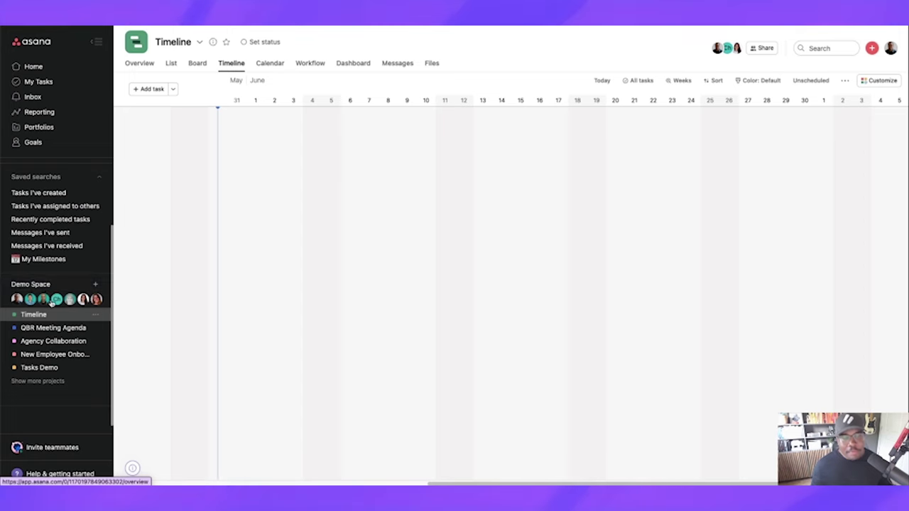
{"action": "left_click", "coordinate": [56, 329]}
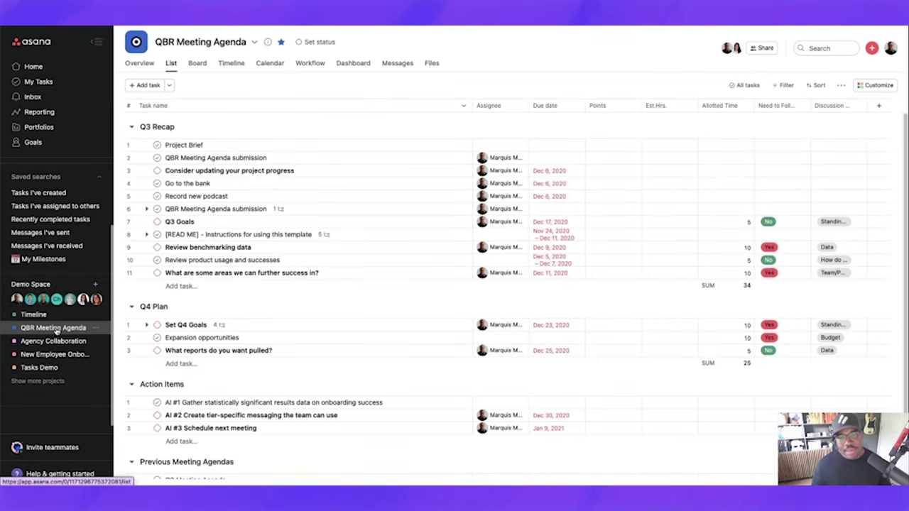
{"action": "left_click", "coordinate": [185, 141]}
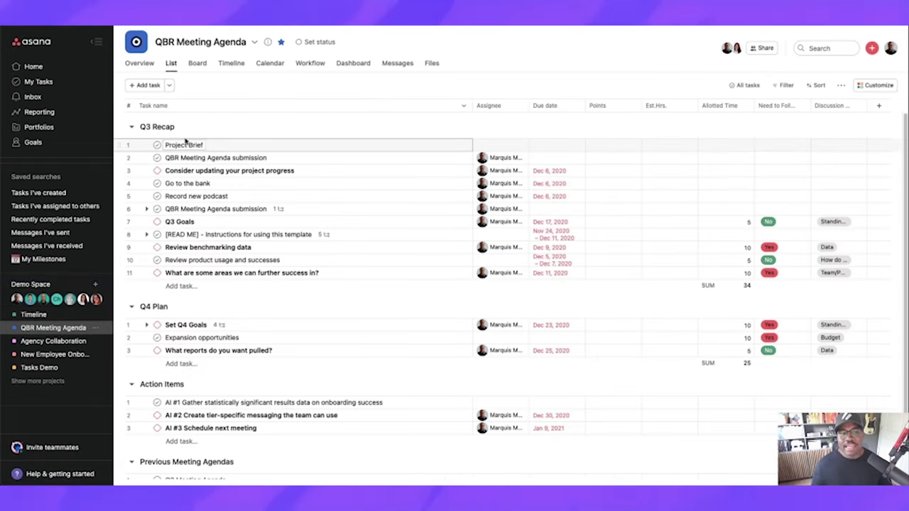
Step: Assign the three unassigned Q3 Recap tasks (Project Brief, the [READ ME] instructions, and Review product usage and successes) to your own account
{"action": "mouse_move", "coordinate": [489, 157]}
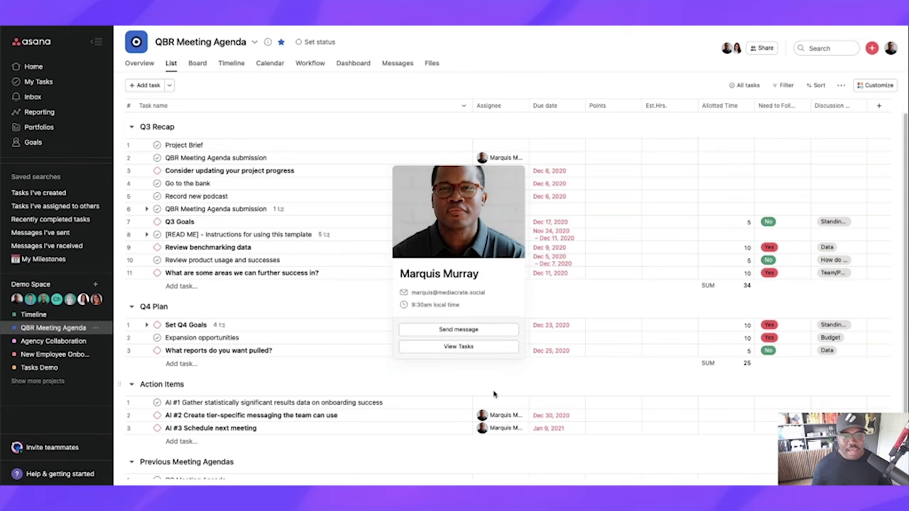
{"action": "left_click", "coordinate": [484, 235]}
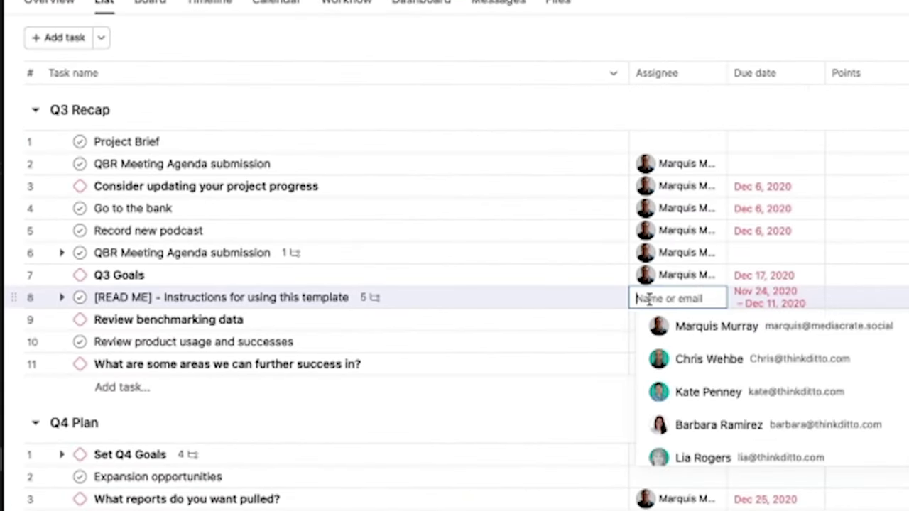
{"action": "left_click", "coordinate": [679, 331]}
{"action": "left_click", "coordinate": [643, 343]}
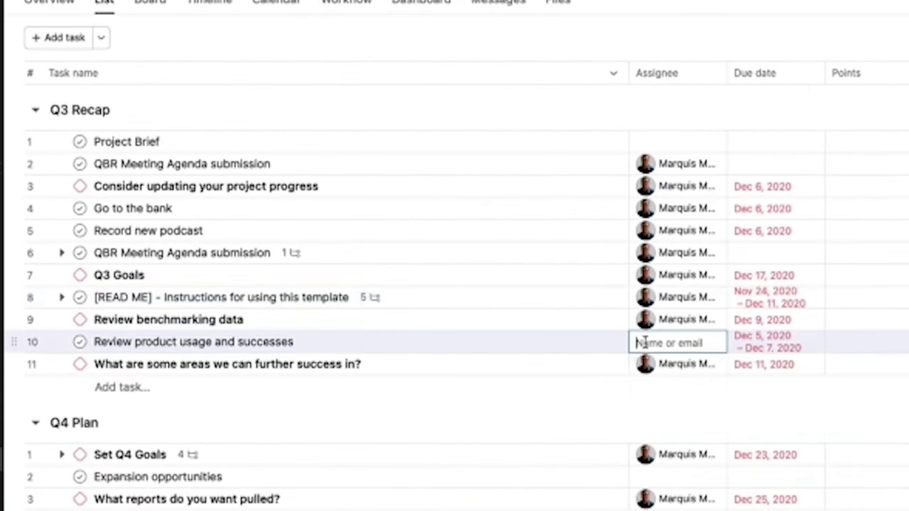
{"action": "left_click", "coordinate": [690, 370]}
{"action": "left_click", "coordinate": [649, 142]}
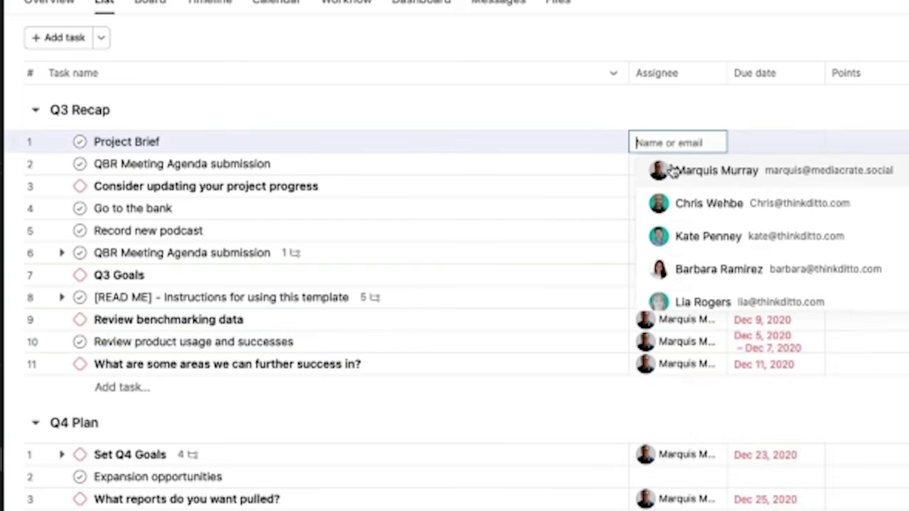
{"action": "left_click", "coordinate": [674, 170]}
{"action": "mouse_move", "coordinate": [674, 172]}
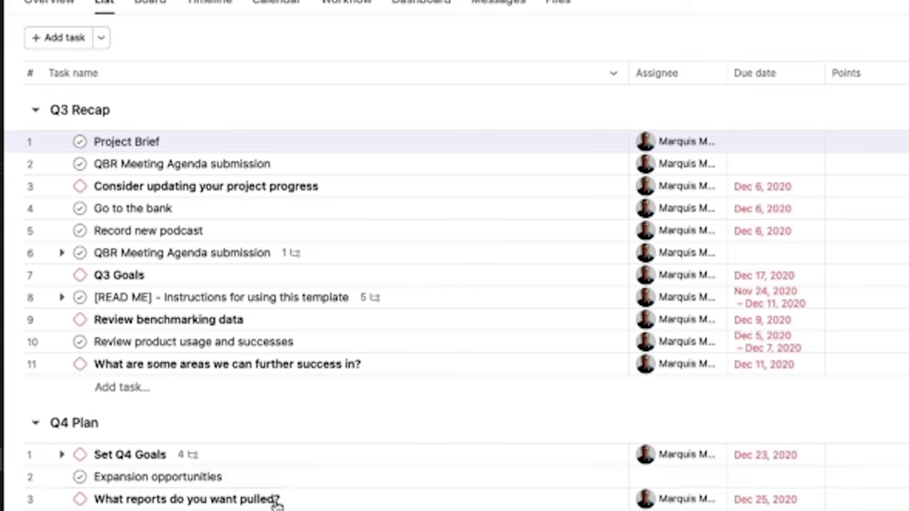
Step: Select all Q3 Recap tasks, from Project Brief to What are some areas we can further success in?, and mark them complete together
{"action": "left_click", "coordinate": [115, 142]}
{"action": "left_click", "coordinate": [148, 362], "text": "shift"}
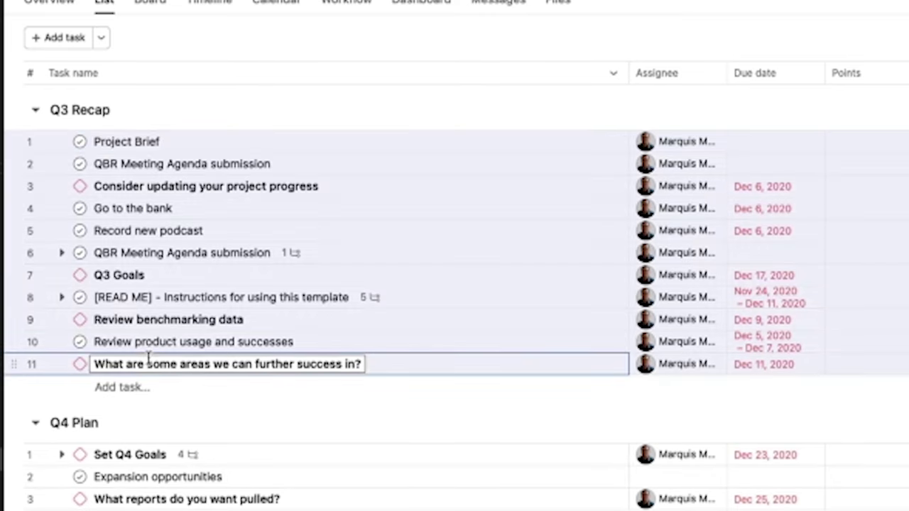
{"action": "left_click", "coordinate": [85, 144]}
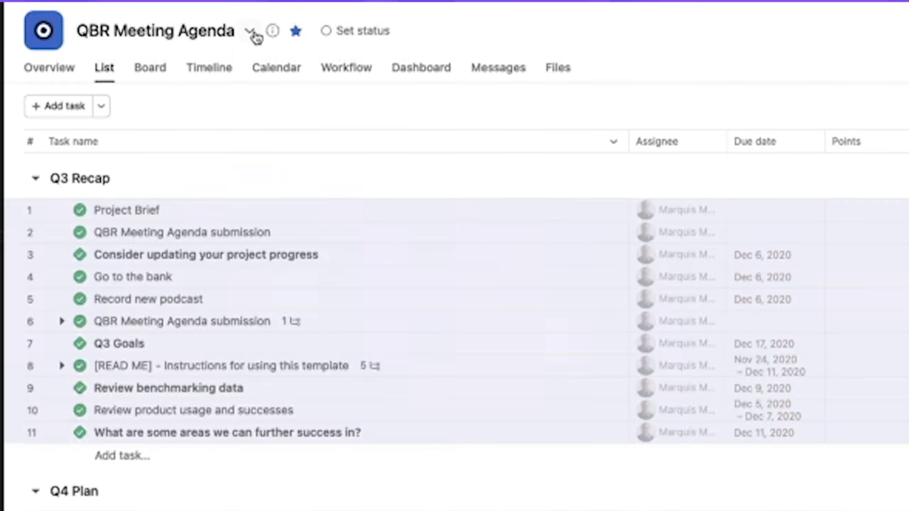
{"action": "left_click", "coordinate": [250, 32]}
{"action": "left_click", "coordinate": [314, 219]}
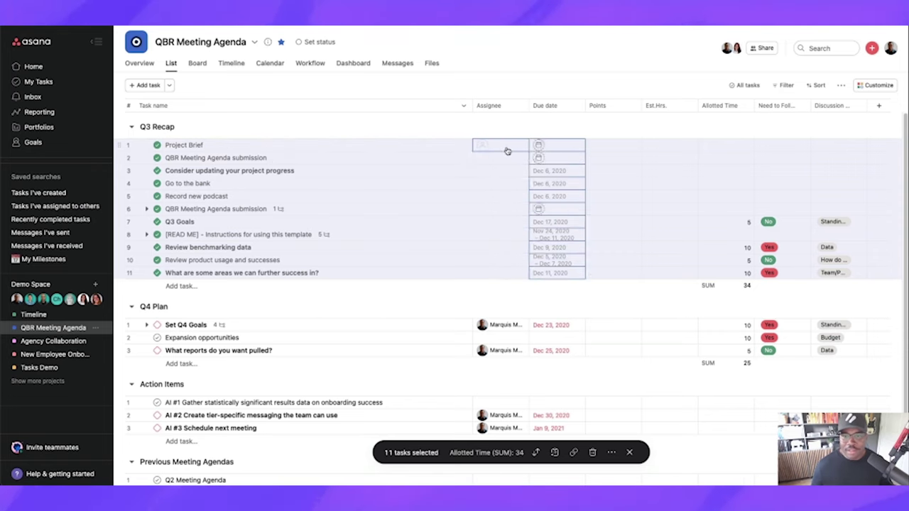
Step: Mark the selected Q3 Recap tasks incomplete, and clear and reassign all of them together to your own account
{"action": "left_click", "coordinate": [522, 146]}
{"action": "key", "text": "ctrl+Return"}
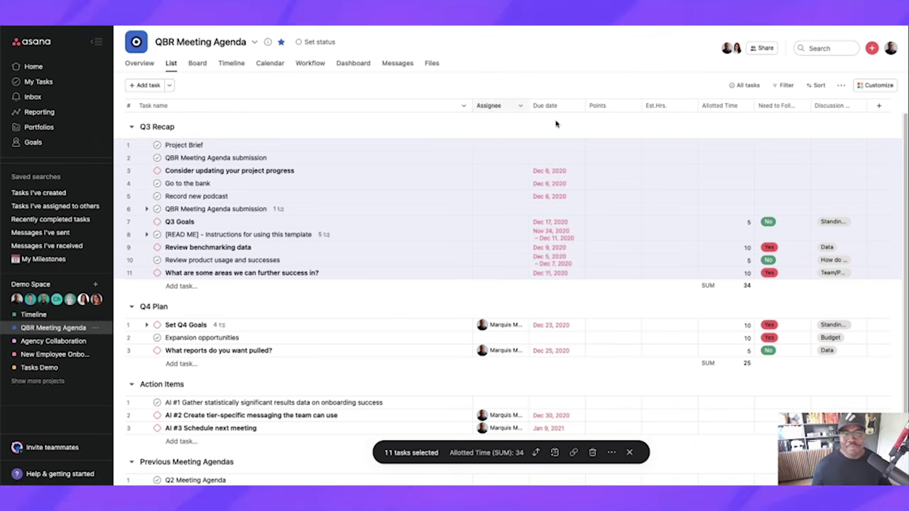
{"action": "left_click", "coordinate": [491, 146]}
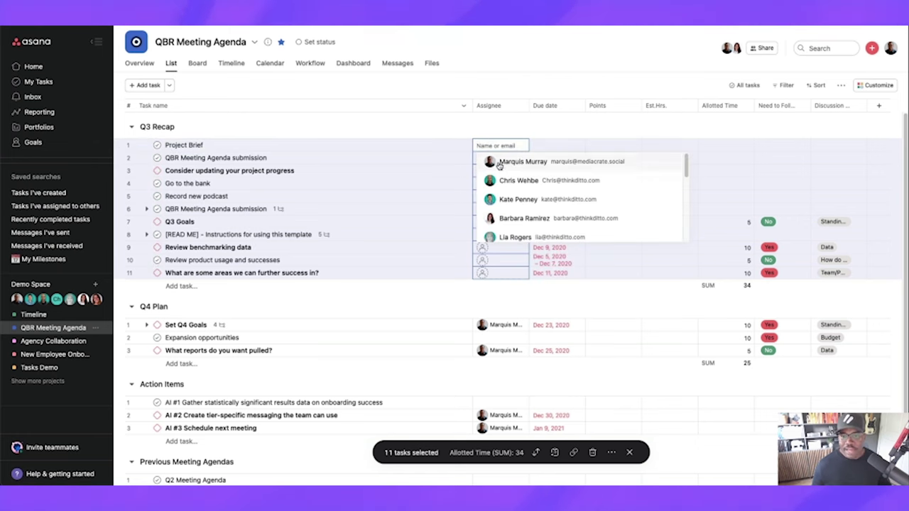
{"action": "left_click", "coordinate": [500, 162]}
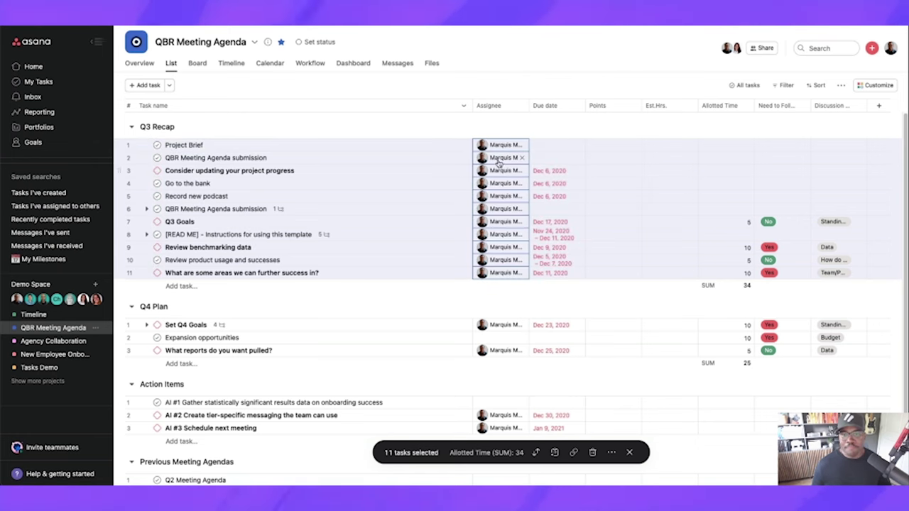
{"action": "left_click", "coordinate": [630, 452]}
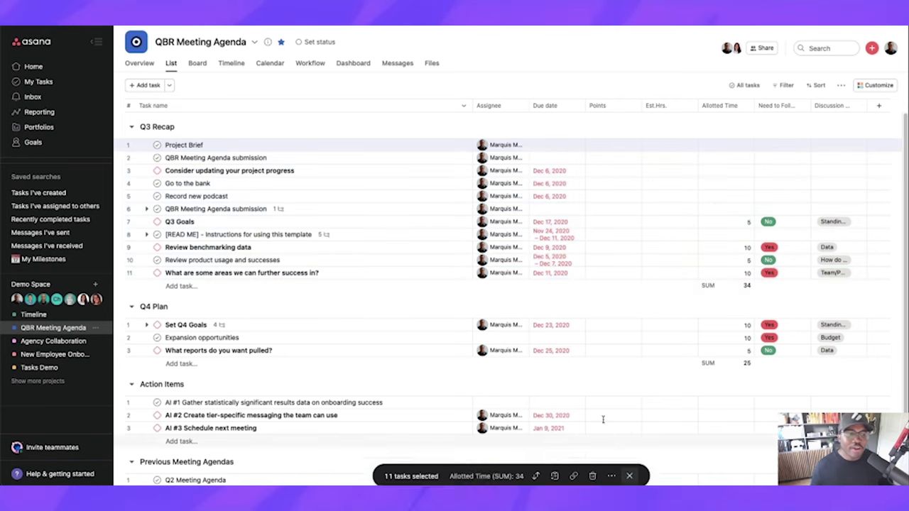
Step: Create a blank project named Template in Demo Space with Board as its default view, and open it to start adding tasks
{"action": "left_click", "coordinate": [64, 285]}
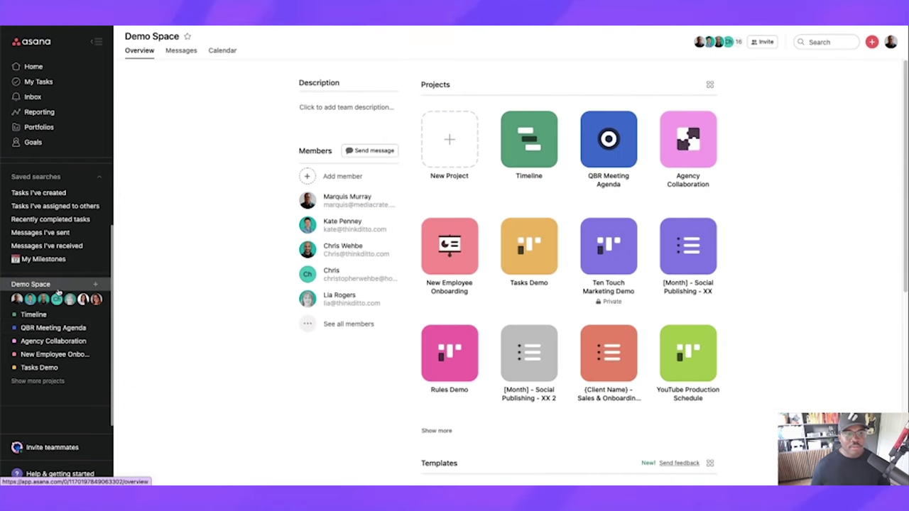
{"action": "left_click", "coordinate": [437, 183]}
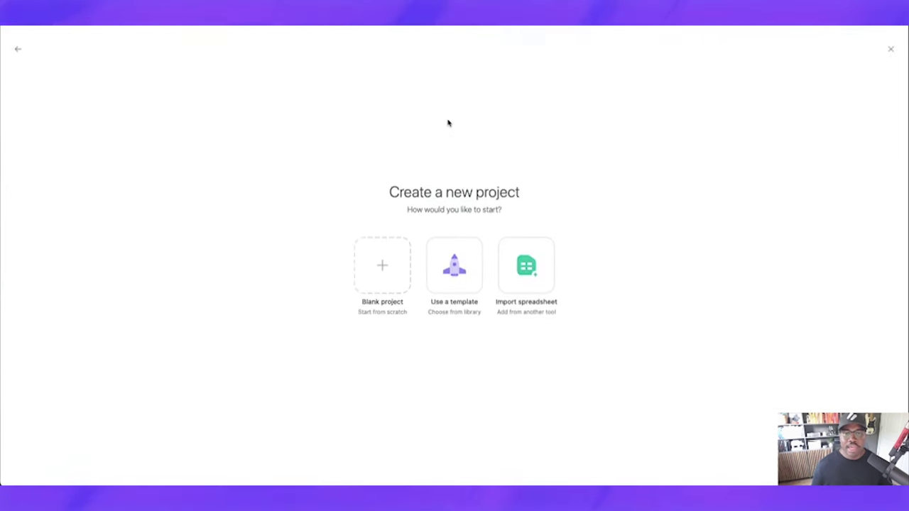
{"action": "left_click", "coordinate": [391, 265]}
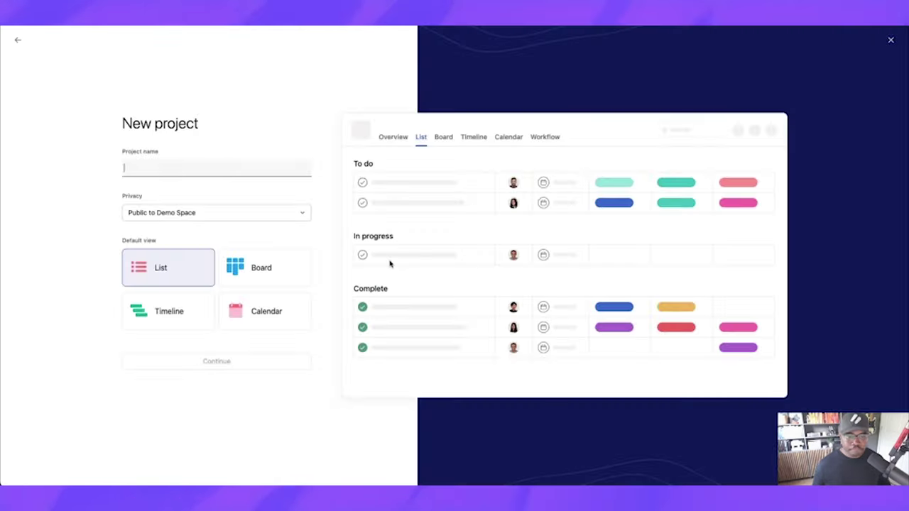
{"action": "type", "text": "Templ"}
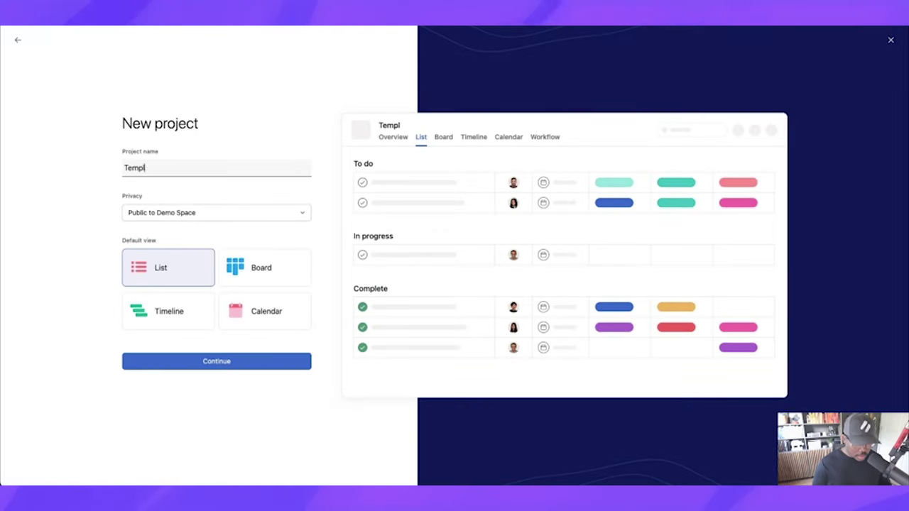
{"action": "type", "text": "ate"}
{"action": "left_click", "coordinate": [239, 266]}
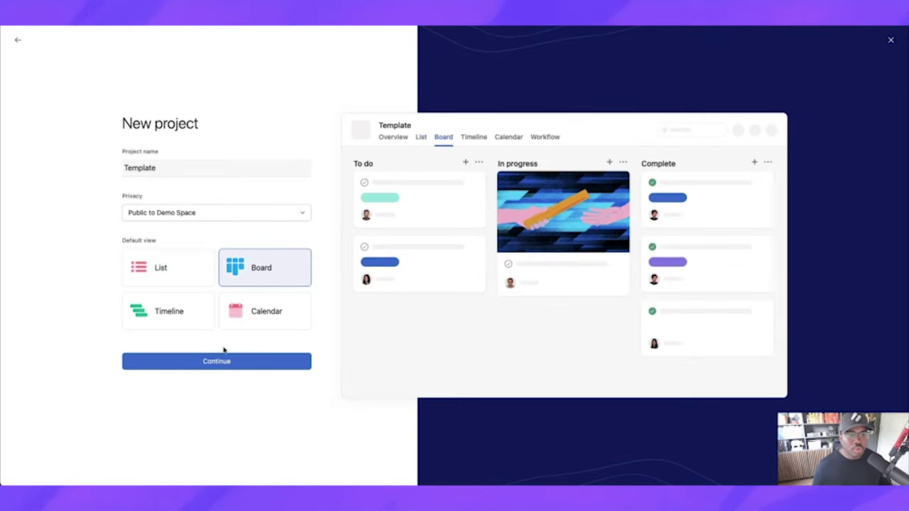
{"action": "left_click", "coordinate": [225, 361]}
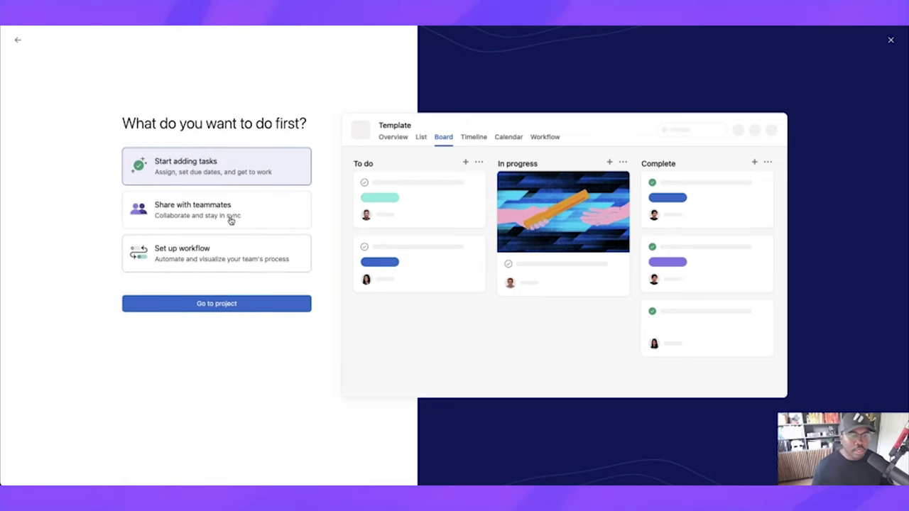
{"action": "left_click", "coordinate": [208, 306]}
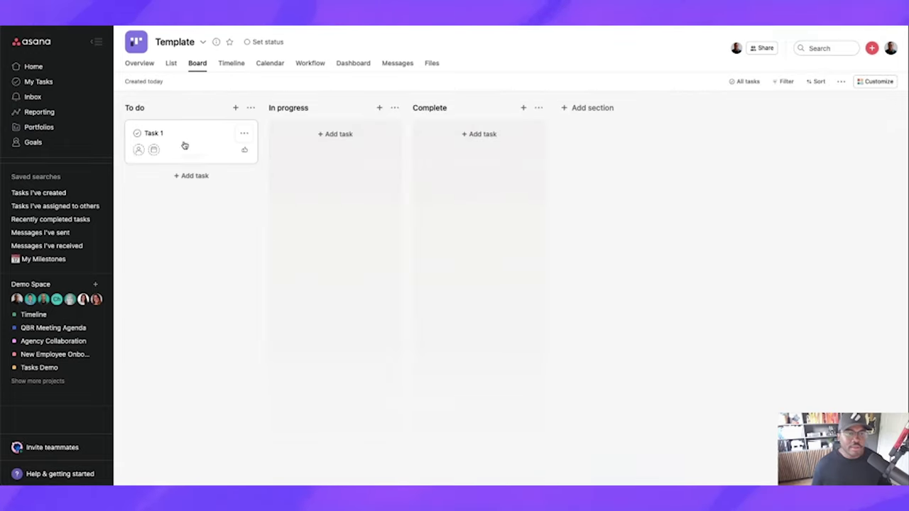
Step: Add Task 2 and Task 3 below Task 1 in the board's To do section
{"action": "left_click", "coordinate": [189, 175]}
{"action": "type", "text": "Task 2"}
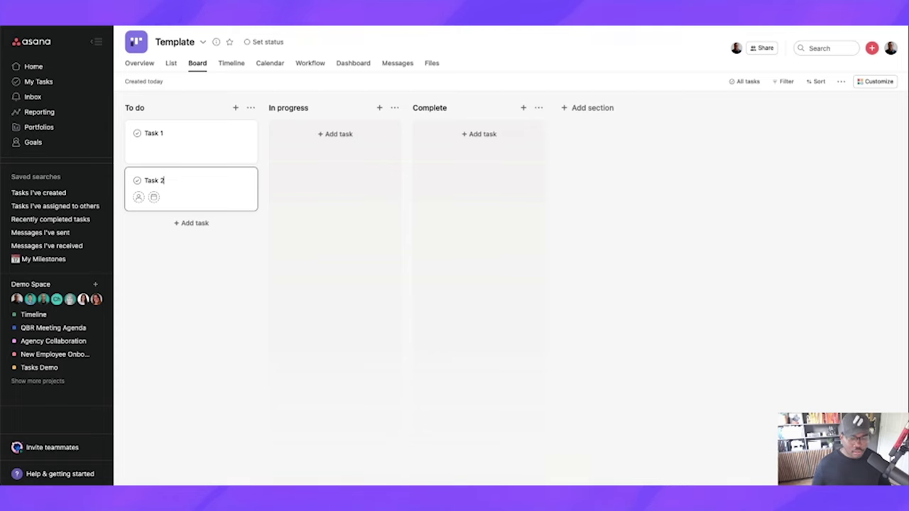
{"action": "key", "text": "Return"}
{"action": "type", "text": "Ta"}
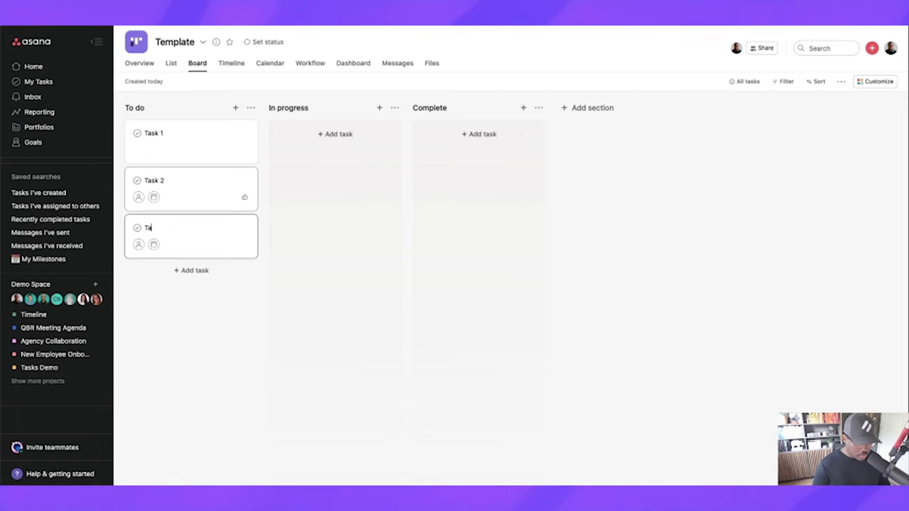
{"action": "type", "text": "sk 3"}
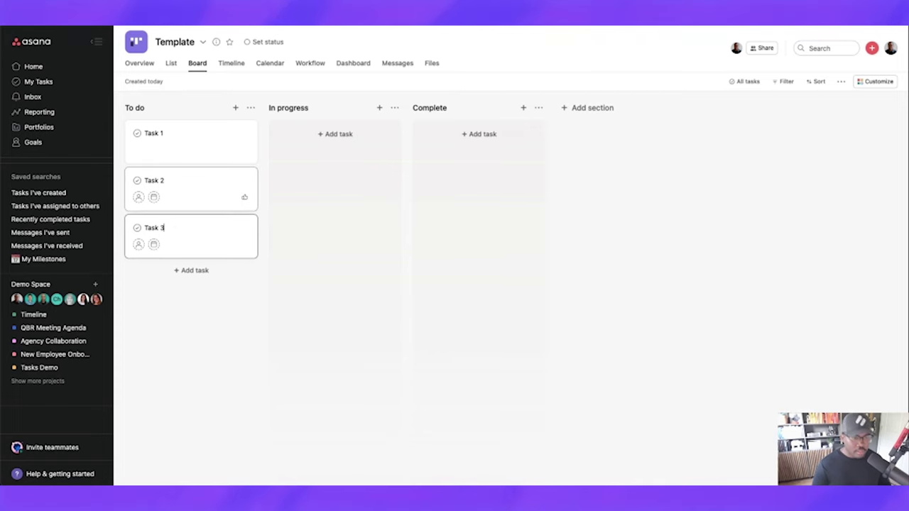
Step: Add the Editor custom field from the field library to the Template project
{"action": "left_click", "coordinate": [869, 82]}
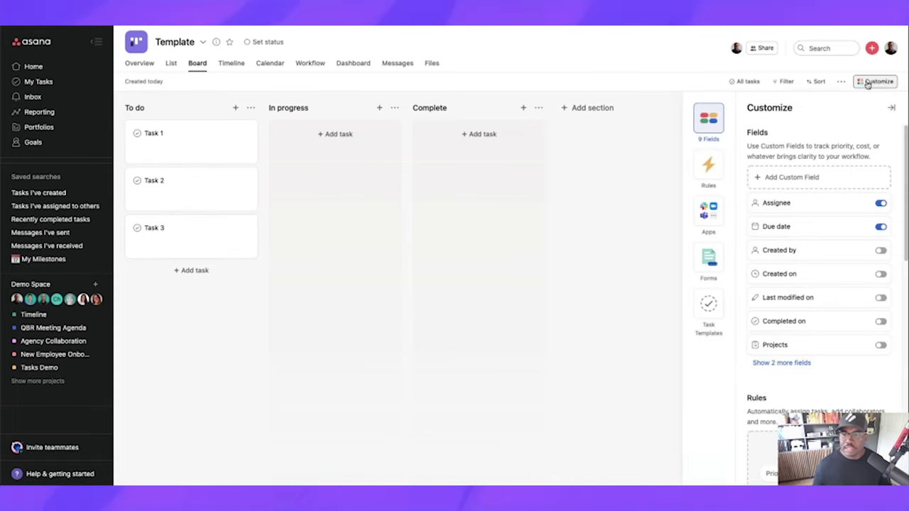
{"action": "left_click", "coordinate": [837, 183]}
{"action": "left_click", "coordinate": [430, 97]}
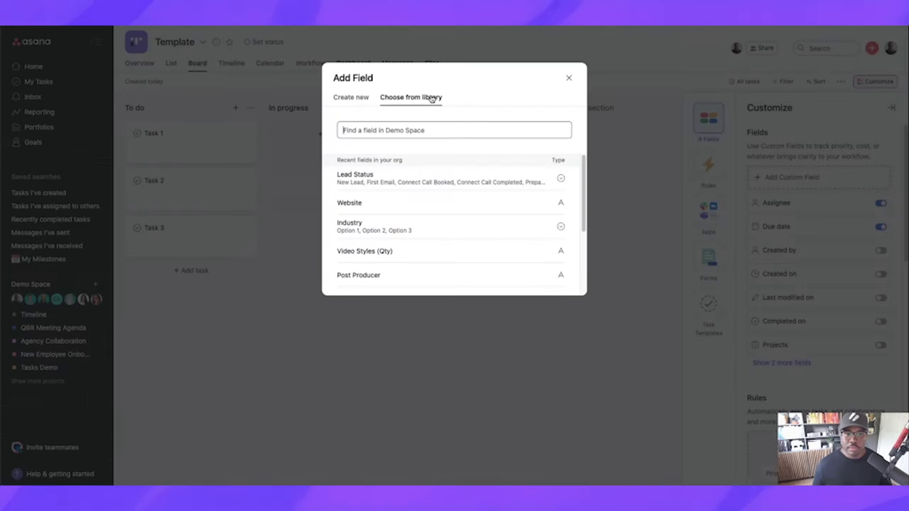
{"action": "scroll", "coordinate": [426, 192], "scroll_direction": "down", "scroll_amount": 3}
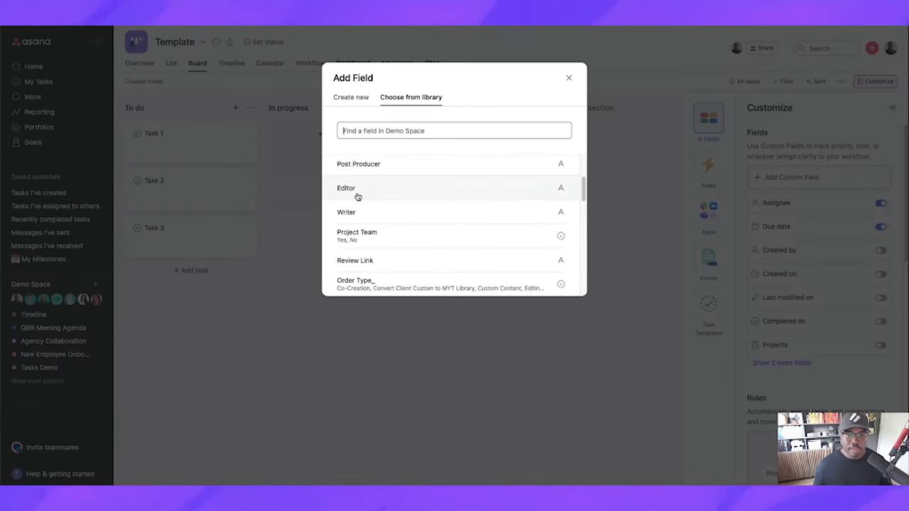
{"action": "left_click", "coordinate": [358, 188]}
Step: Add the Order Type_ custom field from the field library and check the added fields in Task 2's details
{"action": "left_click", "coordinate": [805, 151]}
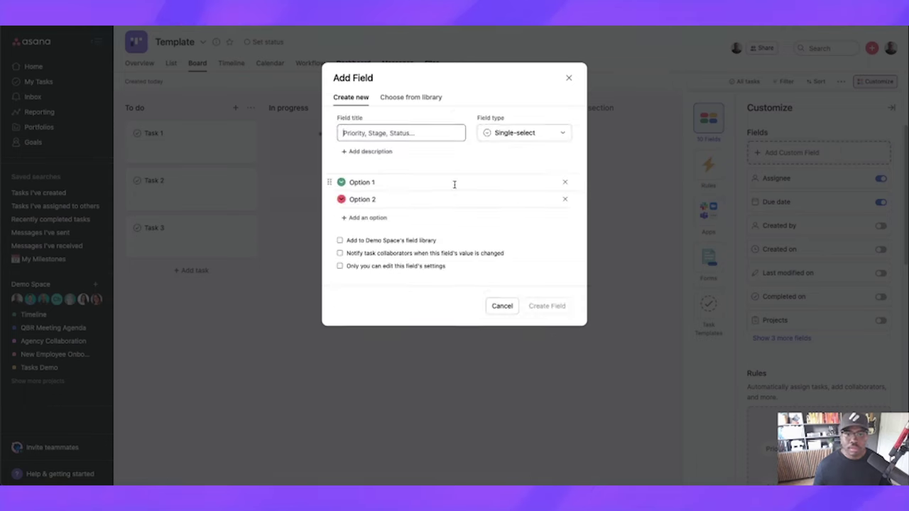
{"action": "left_click", "coordinate": [430, 97]}
{"action": "scroll", "coordinate": [426, 241], "scroll_direction": "down", "scroll_amount": 3}
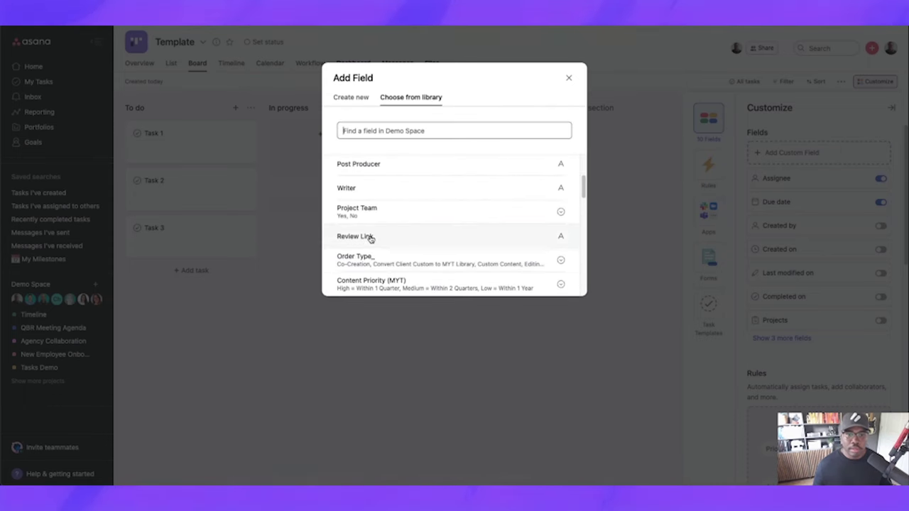
{"action": "left_click", "coordinate": [372, 258]}
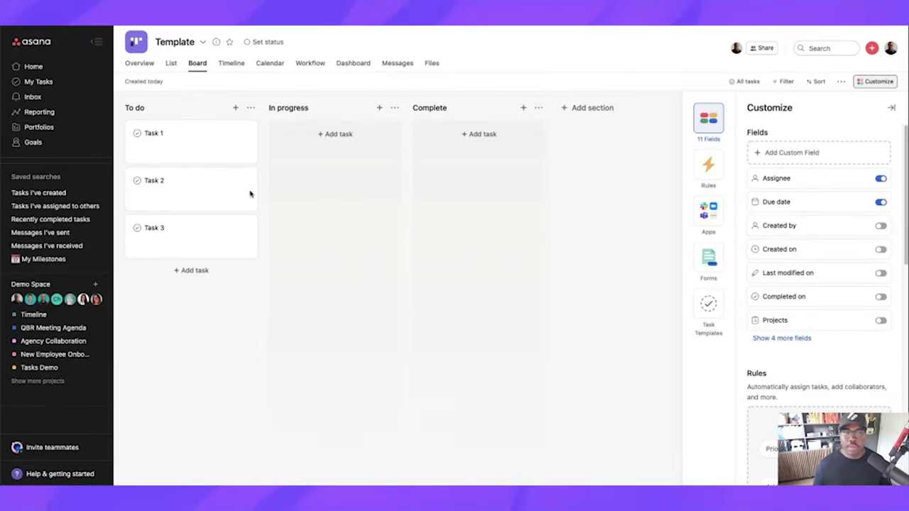
{"action": "left_click", "coordinate": [220, 187]}
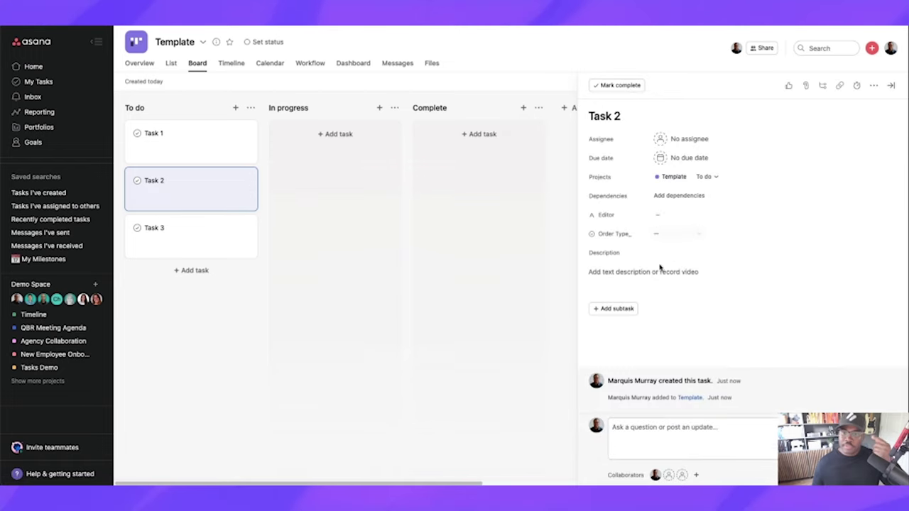
{"action": "left_click", "coordinate": [890, 85]}
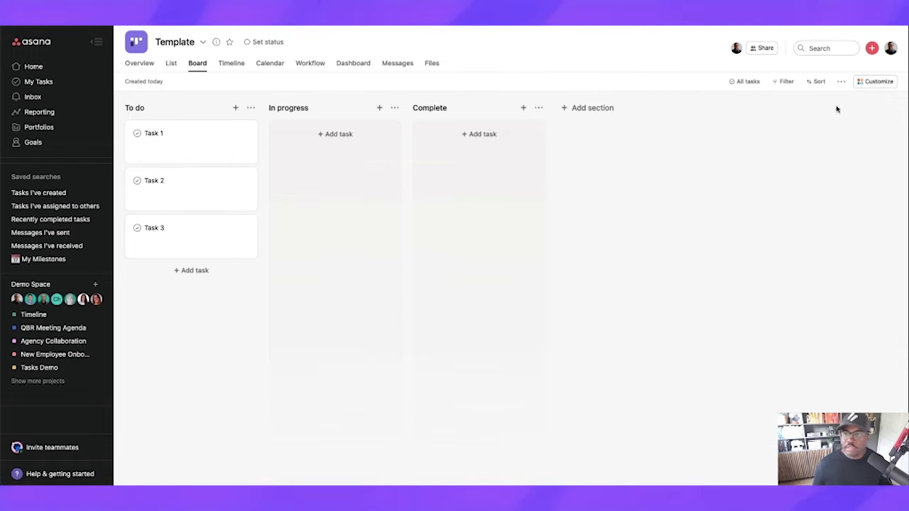
Step: Add a task template named "New task" to the Template project
{"action": "left_click", "coordinate": [878, 81]}
{"action": "scroll", "coordinate": [792, 401], "scroll_direction": "down", "scroll_amount": 6}
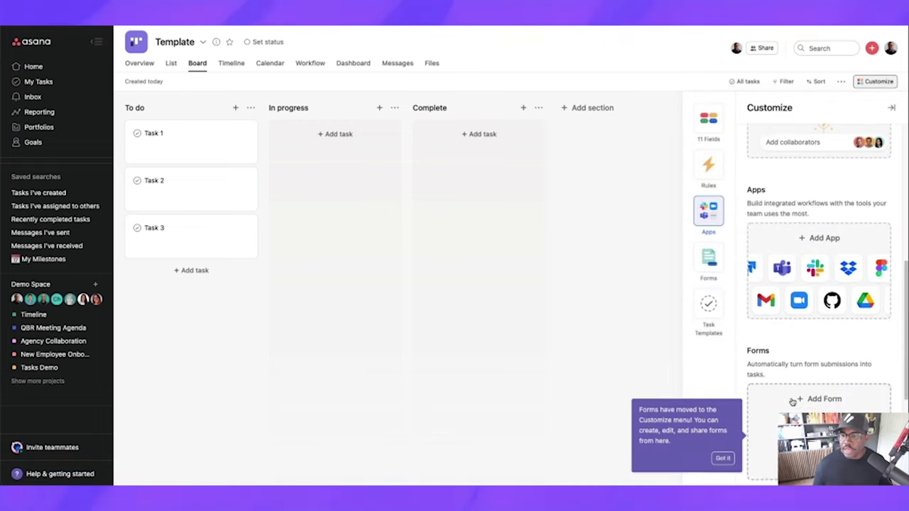
{"action": "scroll", "coordinate": [792, 402], "scroll_direction": "down", "scroll_amount": 3}
{"action": "left_click", "coordinate": [816, 345]}
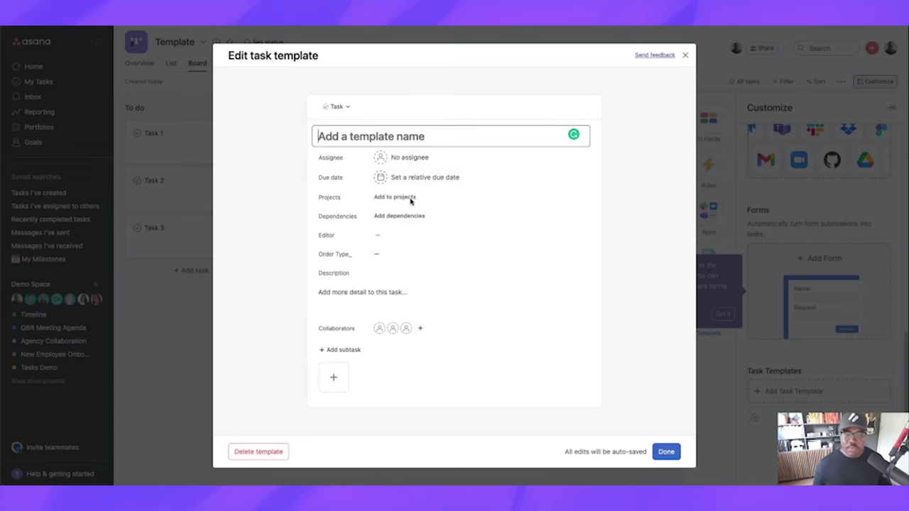
{"action": "type", "text": "New task"}
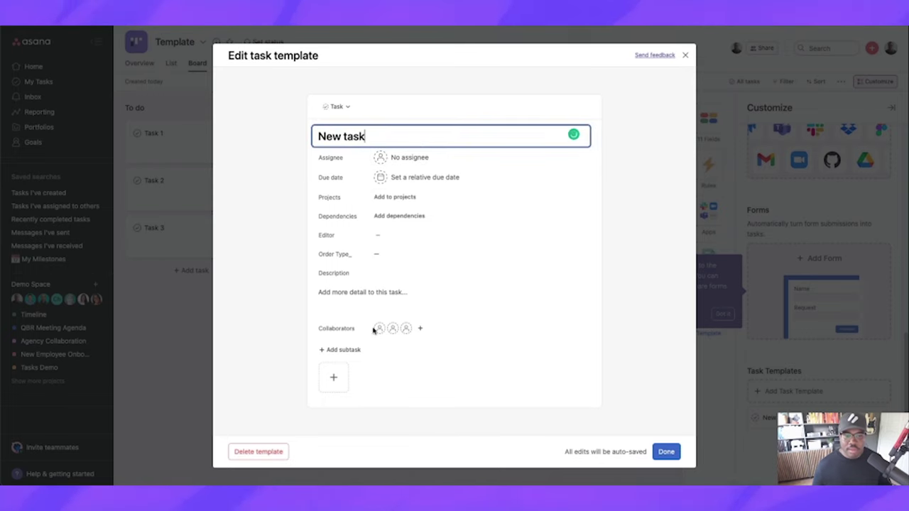
Step: Add a teammate as a collaborator on the New task template
{"action": "left_click", "coordinate": [394, 328]}
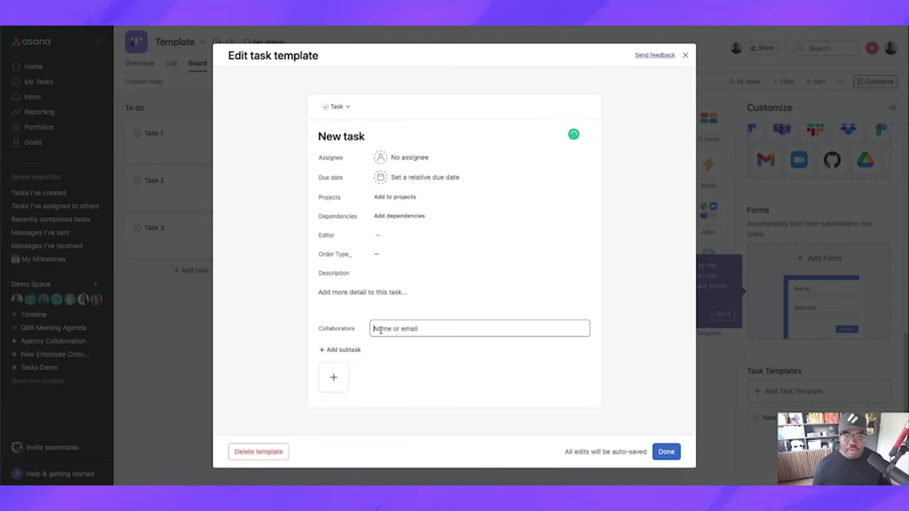
{"action": "type", "text": "ch"}
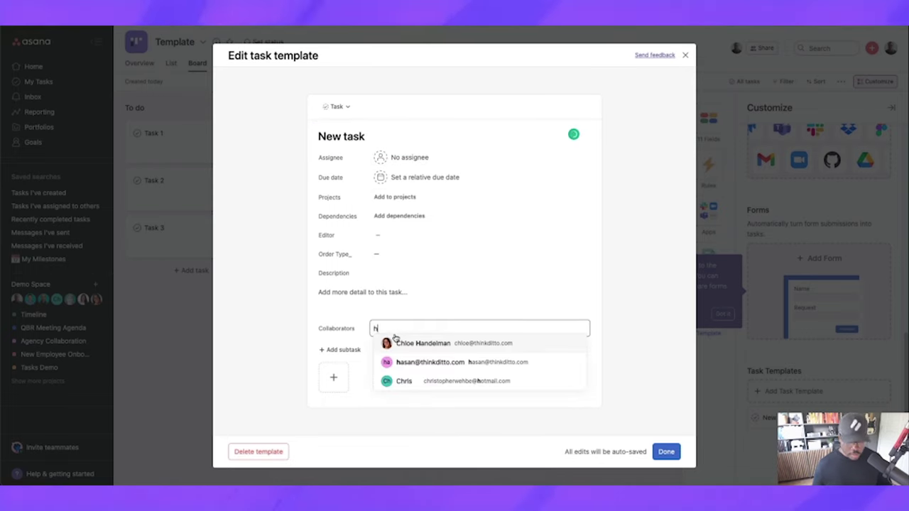
{"action": "left_click", "coordinate": [406, 346]}
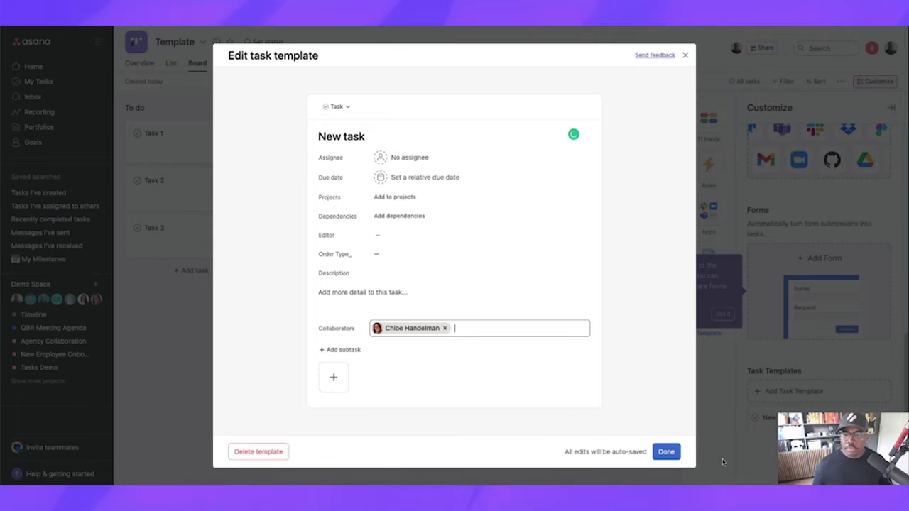
Step: Set the New task template's relative due date to 6 days
{"action": "left_click", "coordinate": [409, 177]}
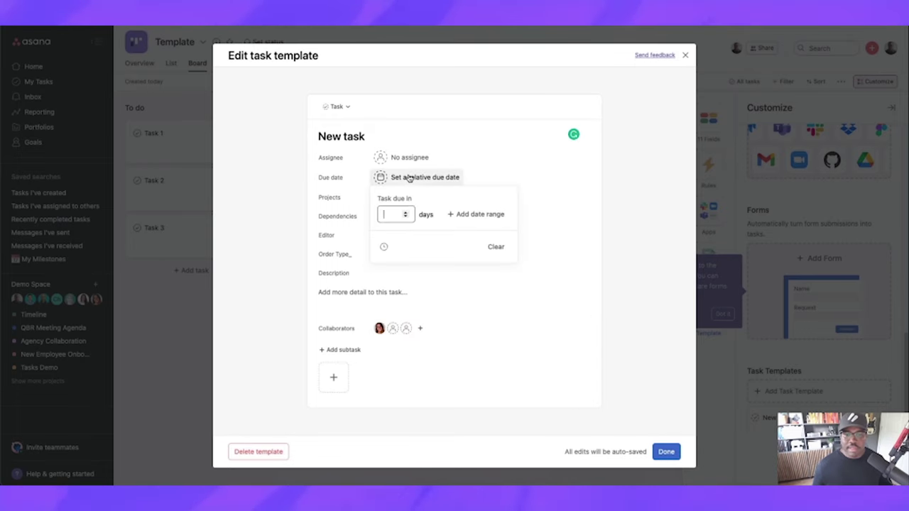
{"action": "left_click", "coordinate": [405, 212]}
{"action": "left_click", "coordinate": [405, 211]}
{"action": "left_click", "coordinate": [406, 212]}
{"action": "left_click", "coordinate": [406, 211]}
{"action": "left_click", "coordinate": [407, 212]}
{"action": "left_click", "coordinate": [407, 211]}
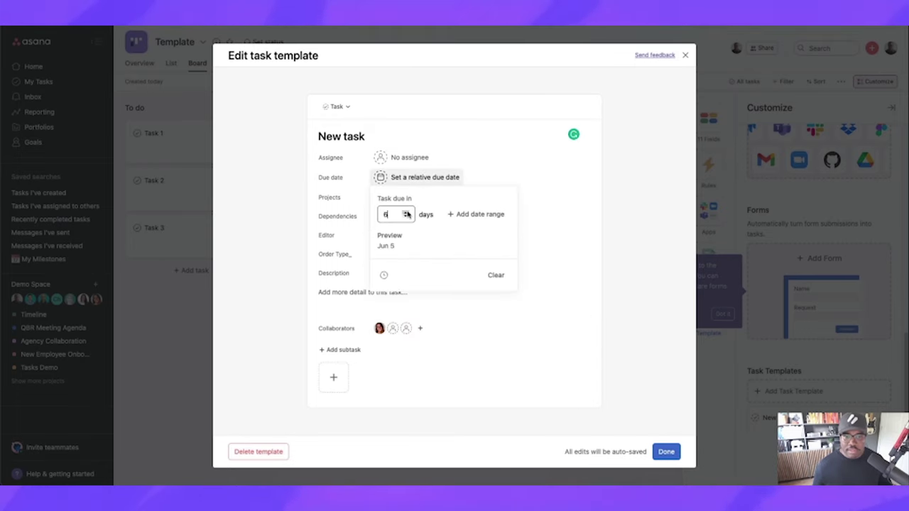
Step: Assign the New task template to the first suggested member, finish editing it and close the project customization options
{"action": "left_click", "coordinate": [409, 161]}
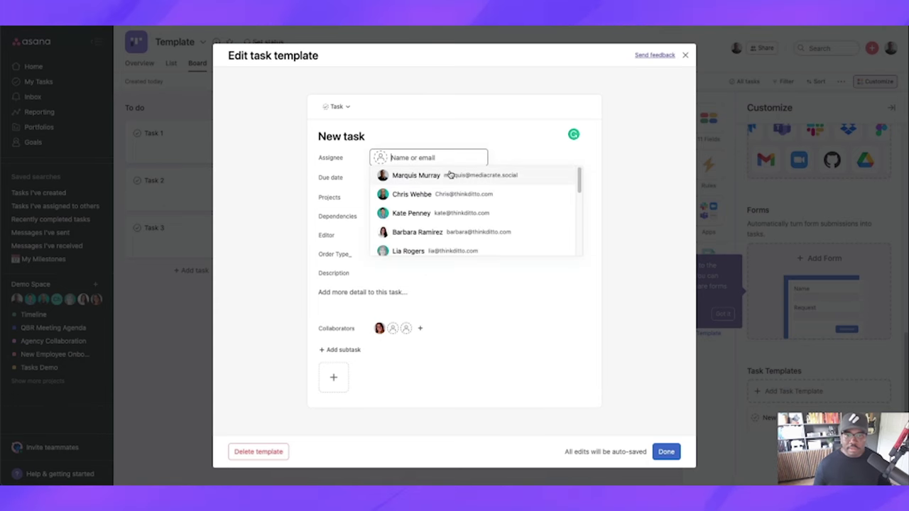
{"action": "left_click", "coordinate": [448, 176]}
{"action": "left_click", "coordinate": [667, 452]}
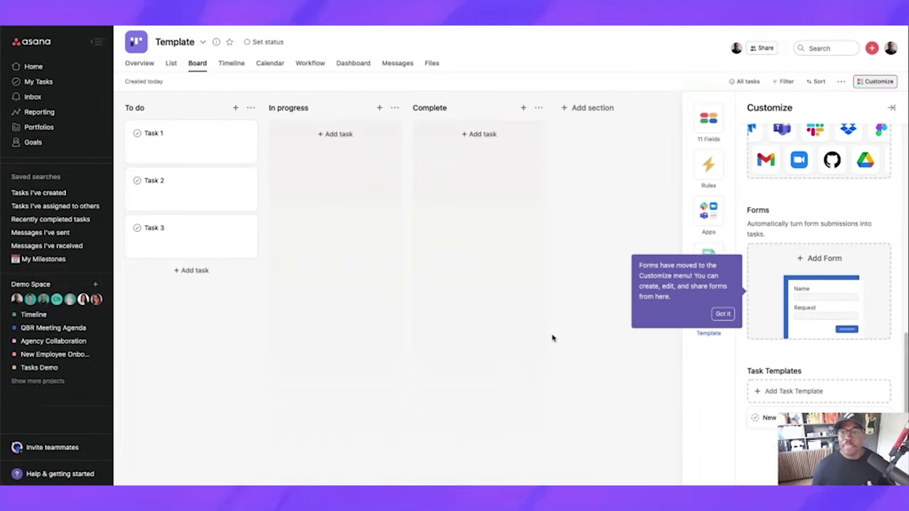
{"action": "left_click", "coordinate": [892, 109]}
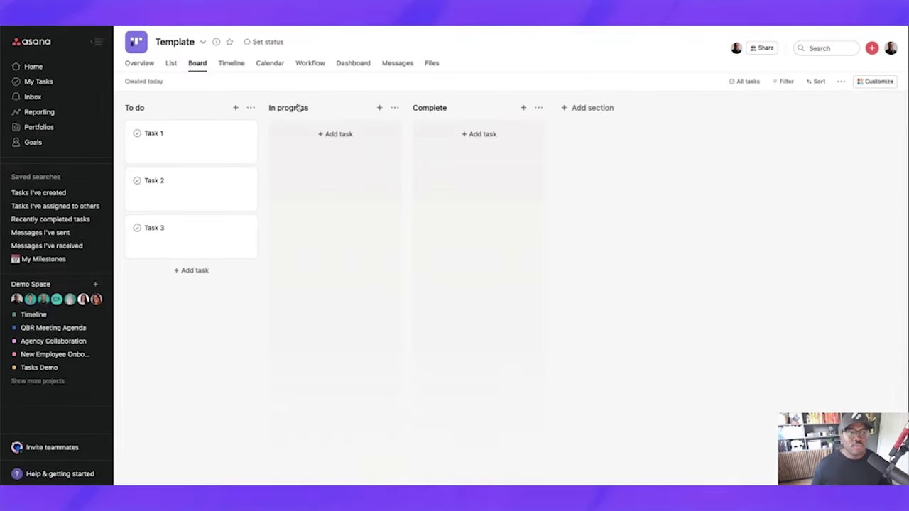
Step: Save the project as a template titled "Template- Template" with privacy set to Anyone in team can use
{"action": "left_click", "coordinate": [203, 43]}
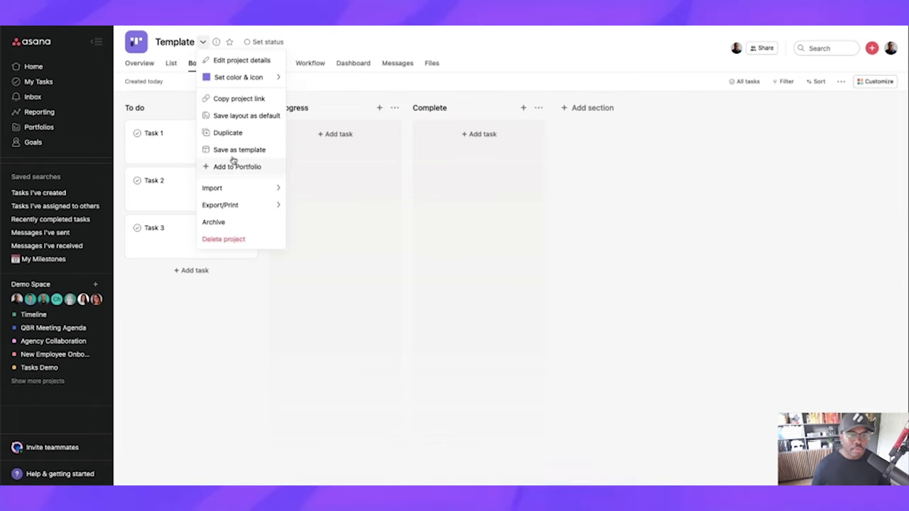
{"action": "left_click", "coordinate": [234, 150]}
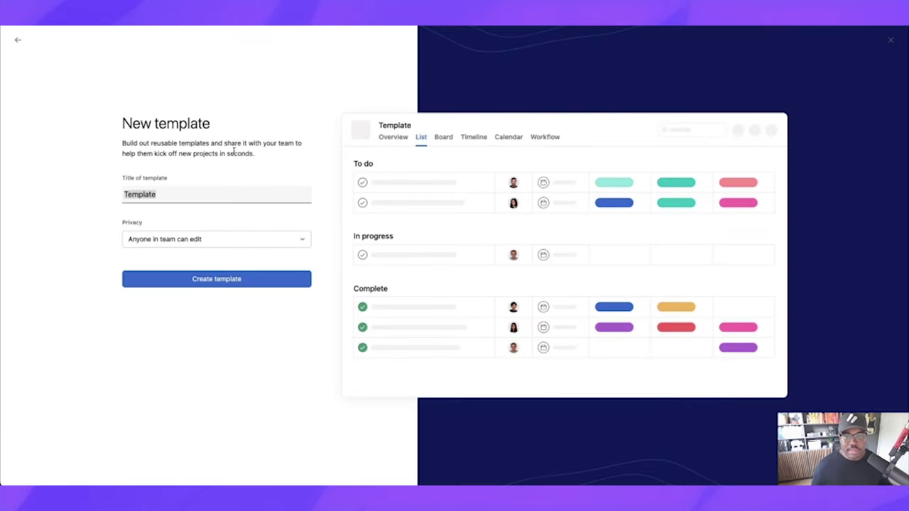
{"action": "left_click", "coordinate": [197, 192]}
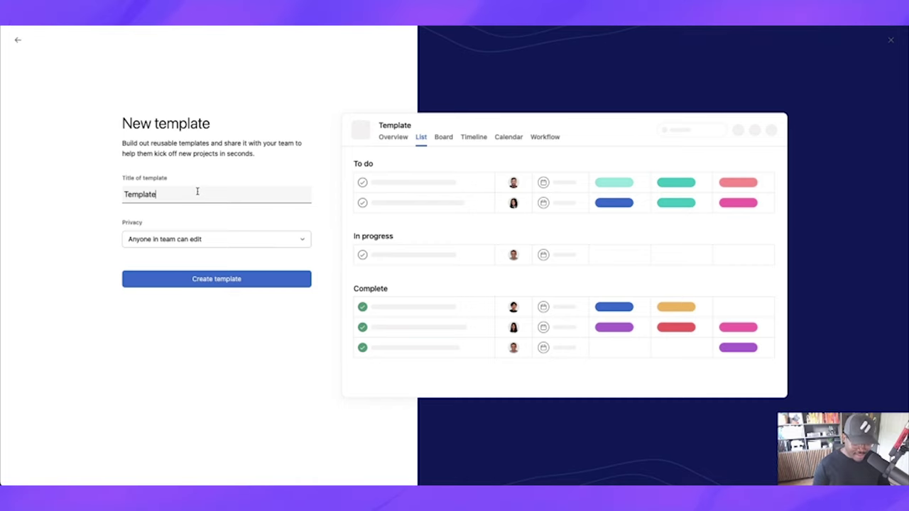
{"action": "type", "text": "- Template"}
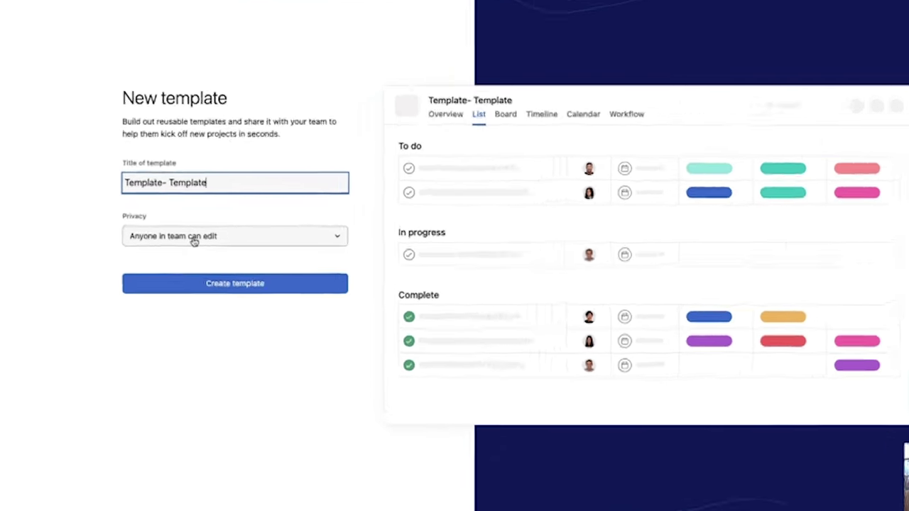
{"action": "left_click", "coordinate": [194, 241]}
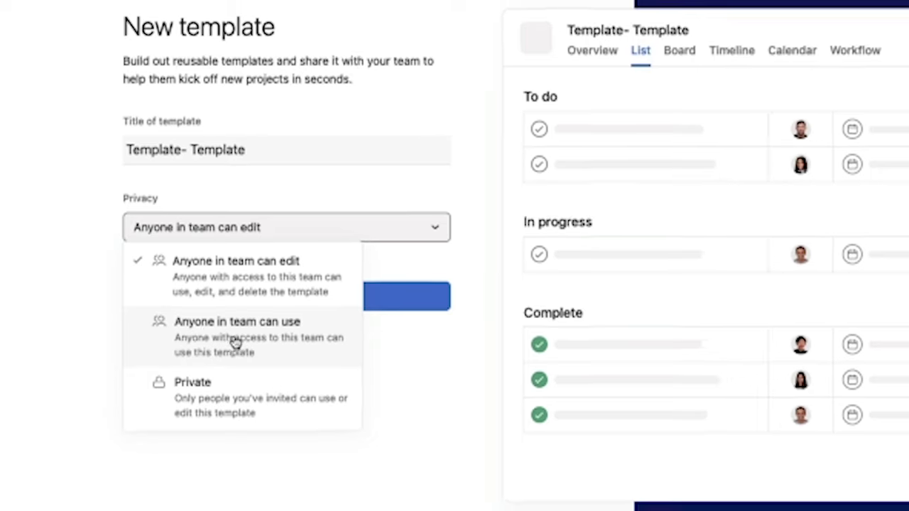
{"action": "left_click", "coordinate": [237, 340]}
{"action": "left_click", "coordinate": [296, 307]}
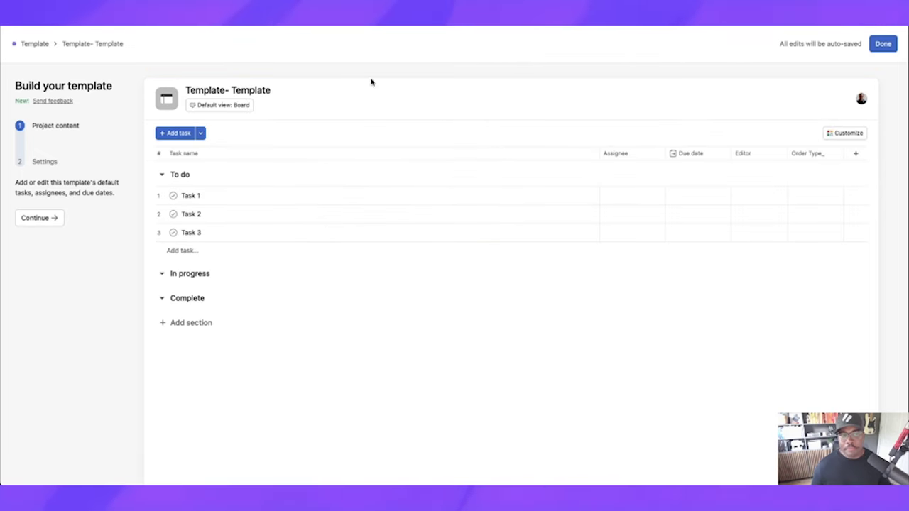
Step: In the template settings, change the title to "Template - Template" and add the description "This is a template. Use it to create projects from templates."
{"action": "left_click", "coordinate": [44, 162]}
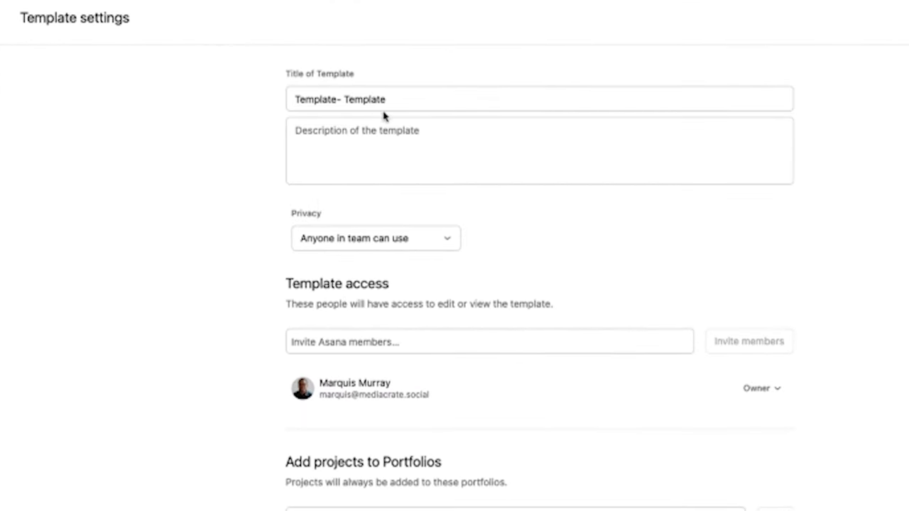
{"action": "left_click", "coordinate": [338, 101]}
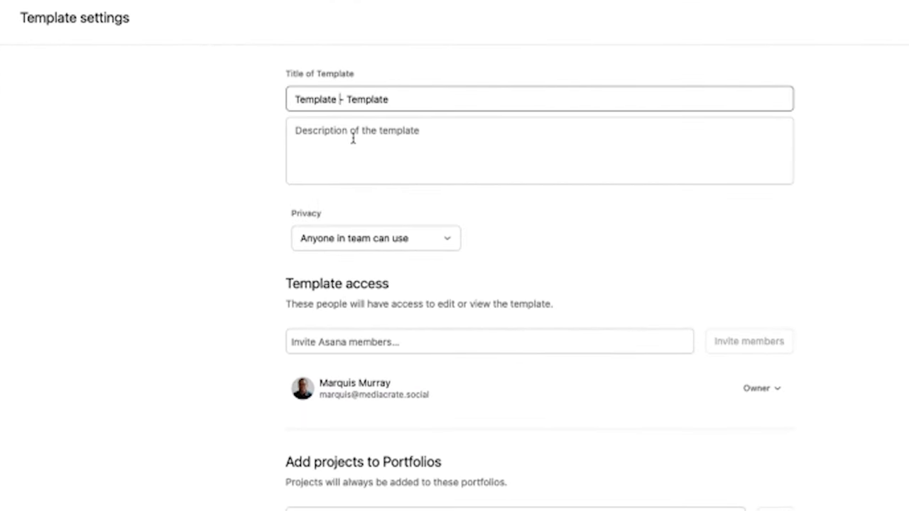
{"action": "left_click", "coordinate": [349, 138]}
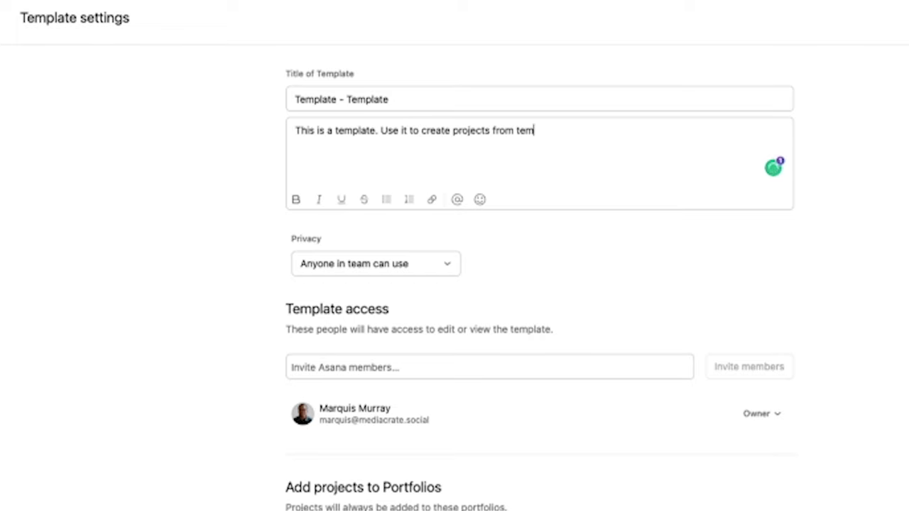
{"action": "left_click", "coordinate": [197, 204]}
{"action": "left_click", "coordinate": [386, 249]}
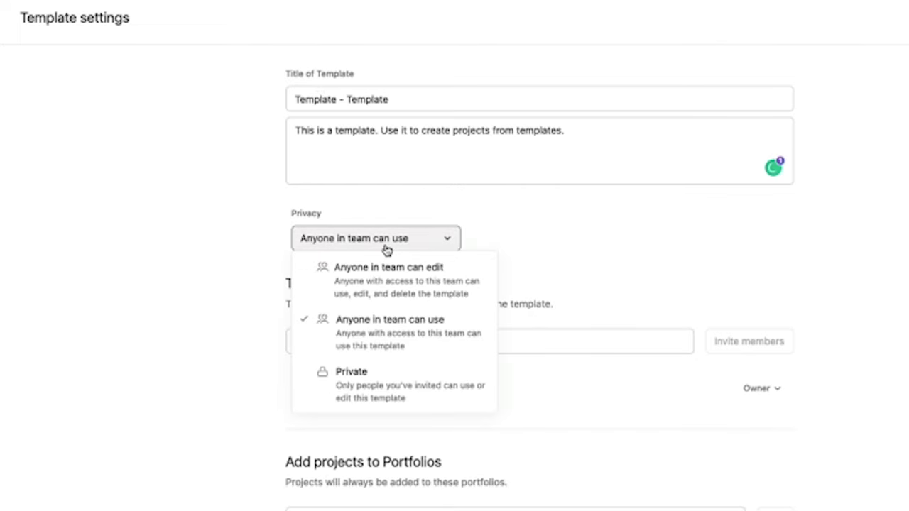
{"action": "left_click", "coordinate": [211, 297]}
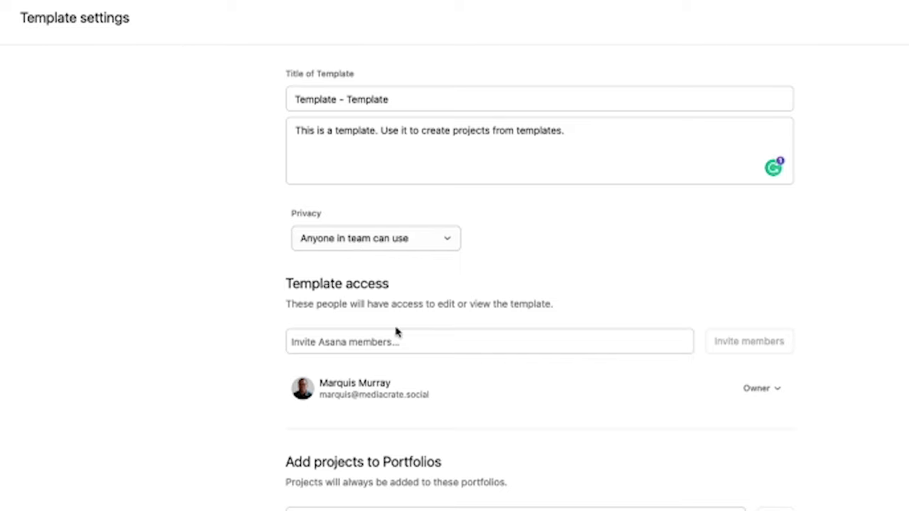
Step: Add a first teammate to the template access invitation
{"action": "left_click", "coordinate": [392, 341]}
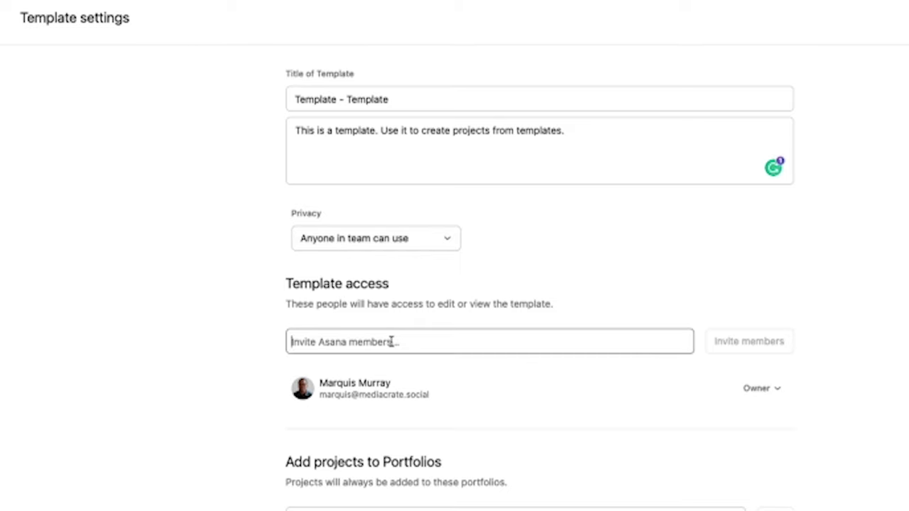
{"action": "type", "text": "kat"}
{"action": "left_click", "coordinate": [446, 366]}
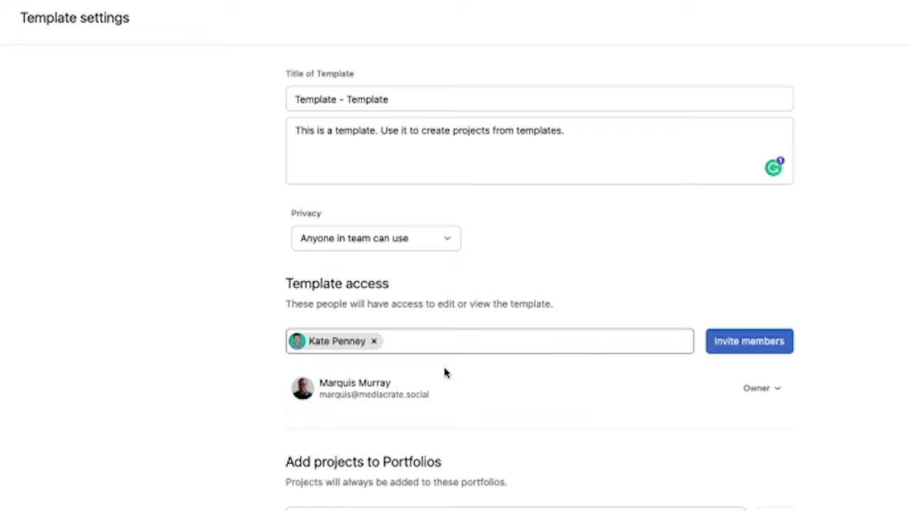
{"action": "type", "text": "marq"}
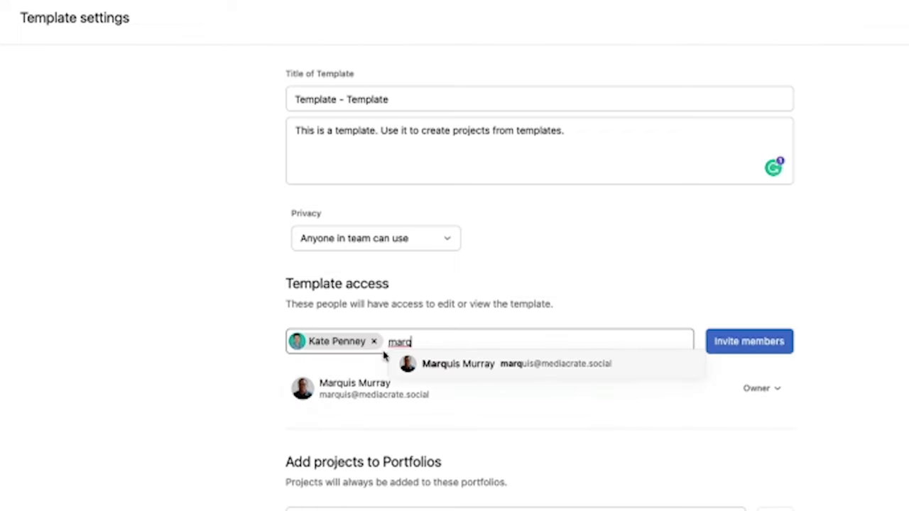
{"action": "key", "text": "BackSpace"}
{"action": "key", "text": "BackSpace"}
{"action": "key", "text": "BackSpace"}
{"action": "key", "text": "BackSpace"}
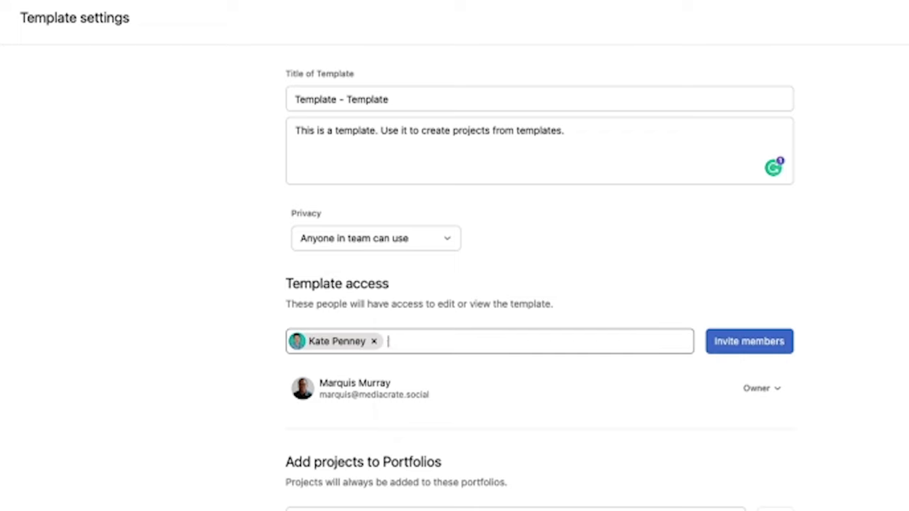
Step: Add a second teammate to the template access invitation and invite both members
{"action": "type", "text": "chr"}
{"action": "left_click", "coordinate": [539, 364]}
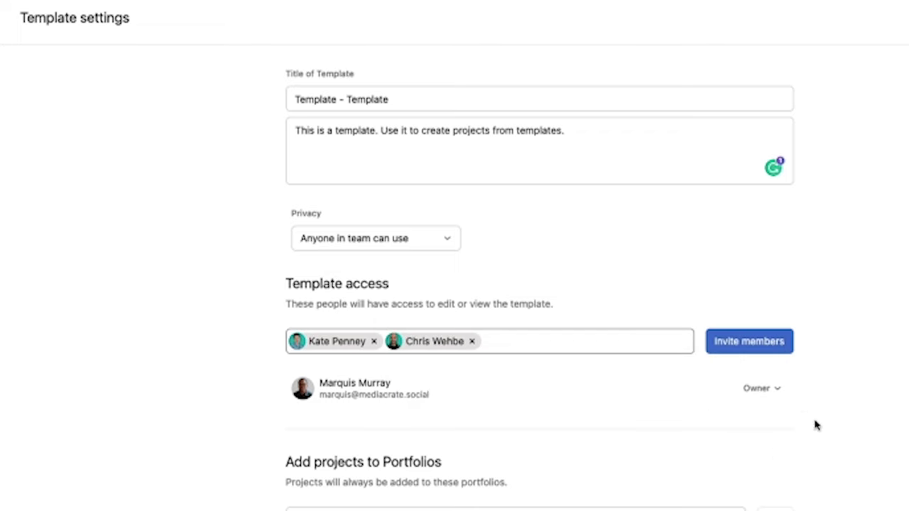
{"action": "left_click", "coordinate": [769, 352]}
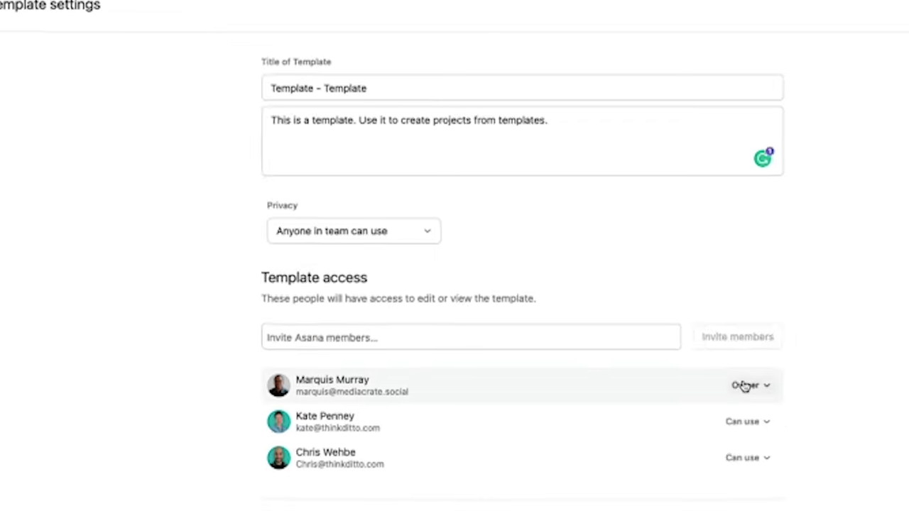
Step: Give the second invited member Can edit access and make the first invited member the template owner
{"action": "left_click", "coordinate": [613, 397]}
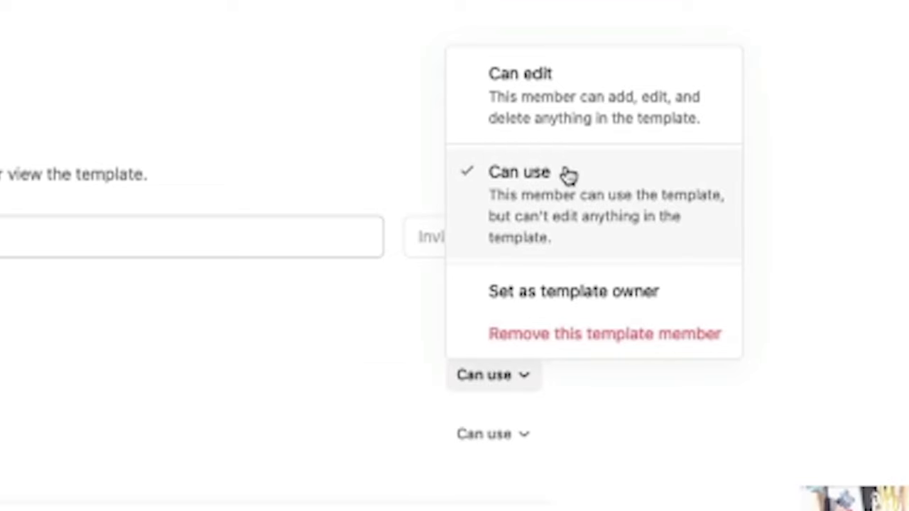
{"action": "left_click", "coordinate": [572, 307]}
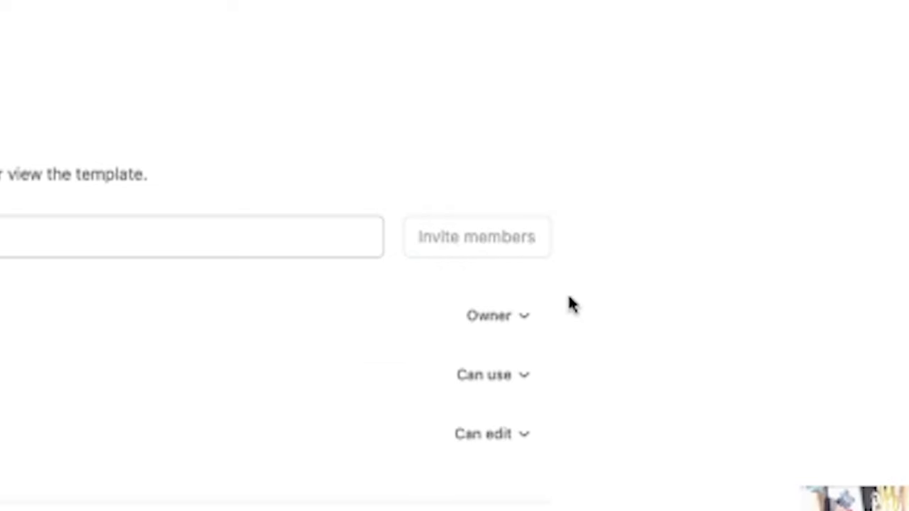
{"action": "left_click", "coordinate": [505, 383]}
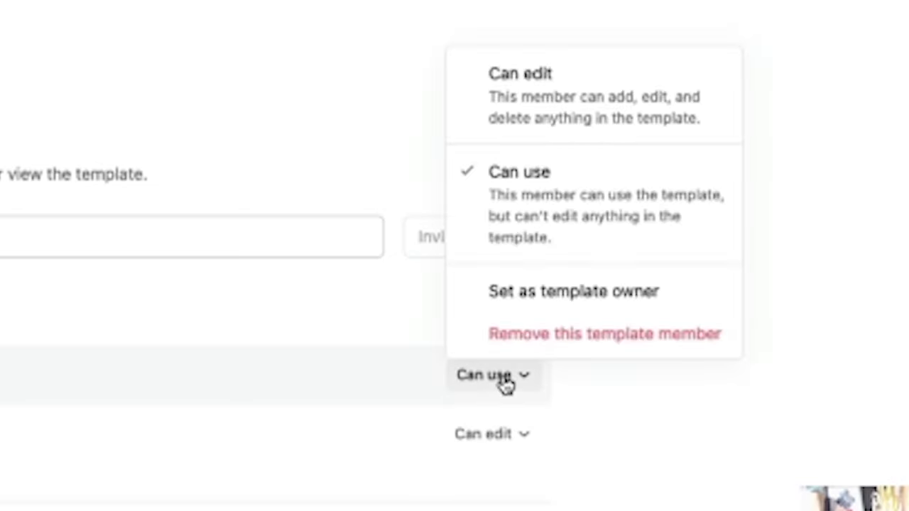
{"action": "left_click", "coordinate": [536, 99]}
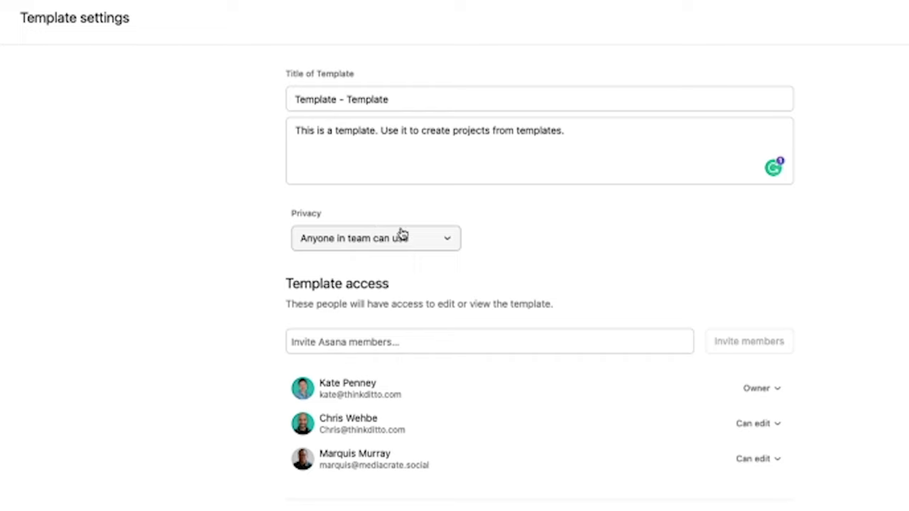
Step: Add the Active Projects portfolio to the template's portfolio settings, after picking and removing AiHR | Demo [Client 2] Dashboard
{"action": "scroll", "coordinate": [403, 220], "scroll_direction": "down", "scroll_amount": 5}
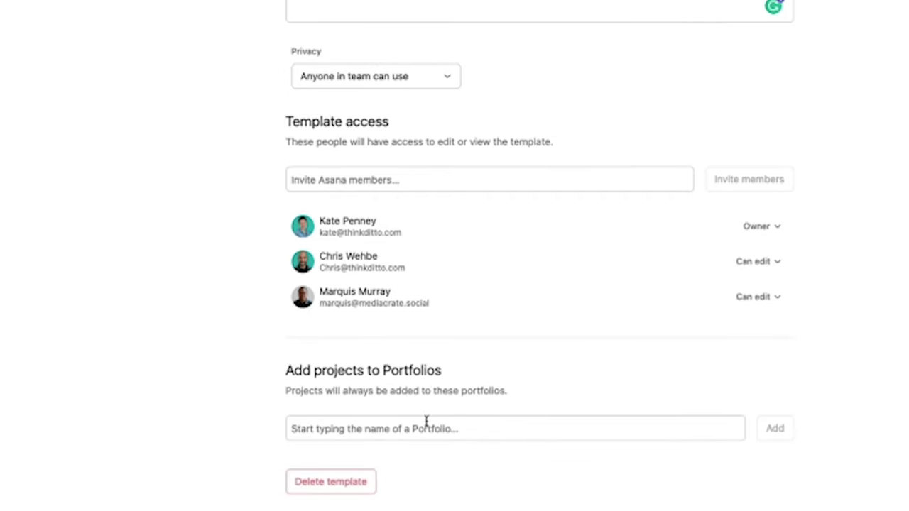
{"action": "left_click", "coordinate": [425, 429]}
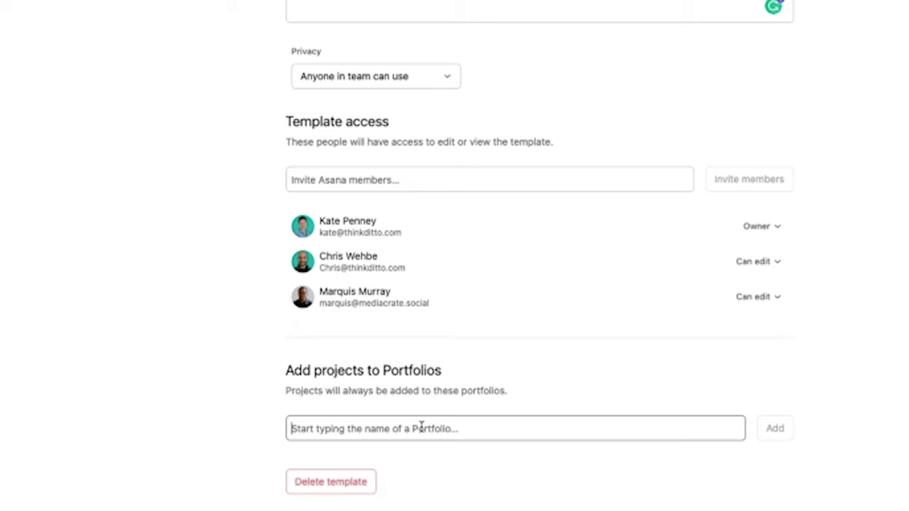
{"action": "type", "text": "a"}
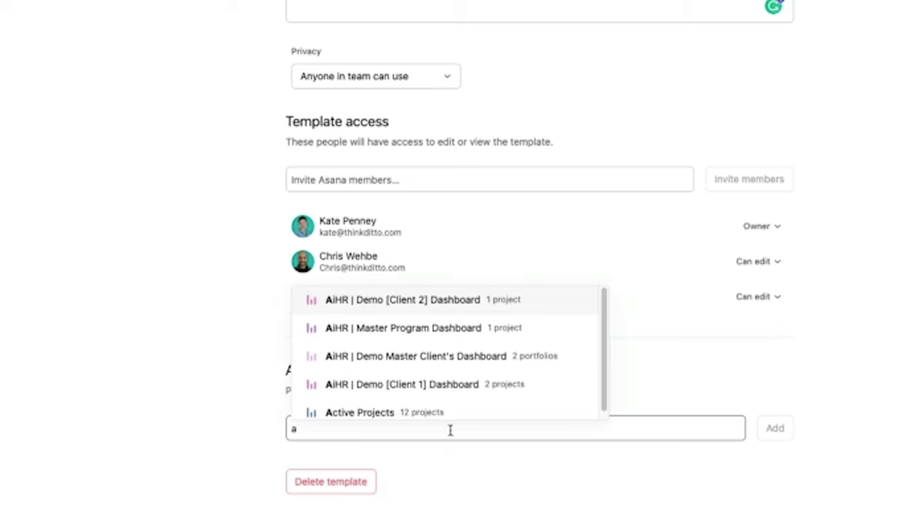
{"action": "left_click", "coordinate": [396, 306]}
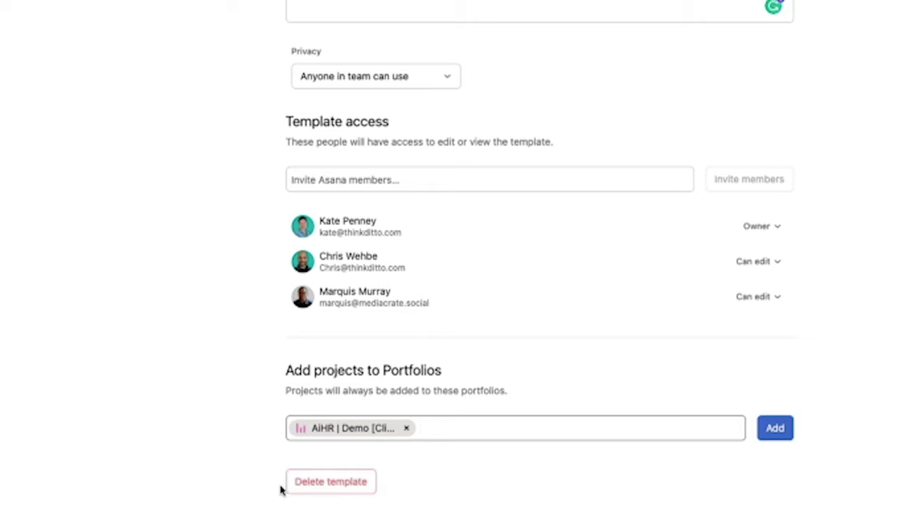
{"action": "type", "text": "a"}
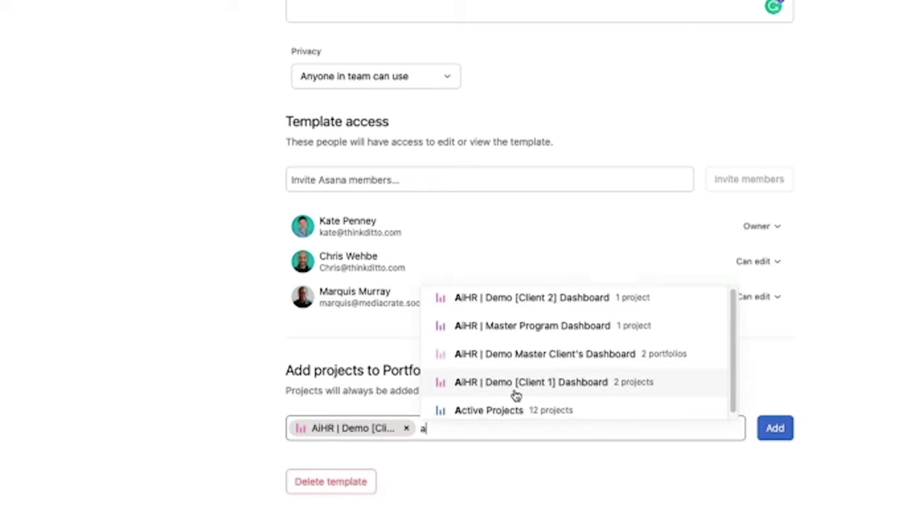
{"action": "left_click", "coordinate": [489, 410]}
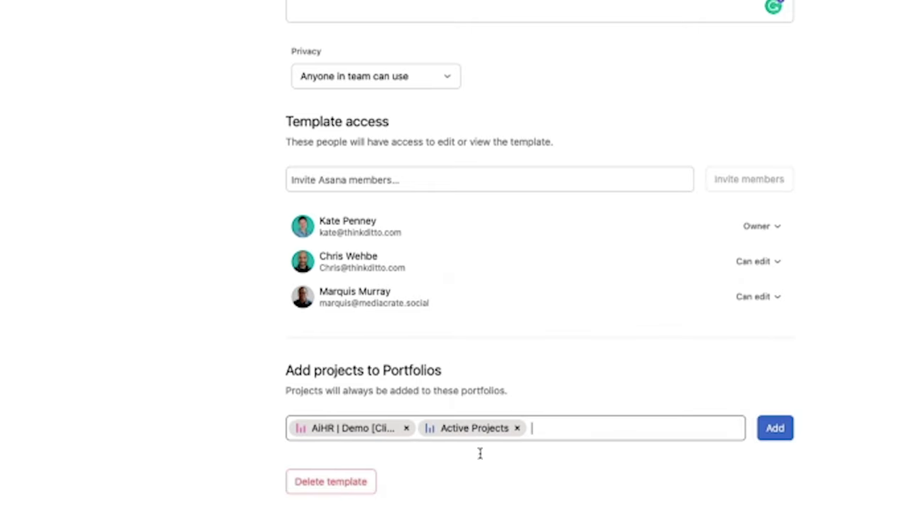
{"action": "left_click", "coordinate": [406, 428]}
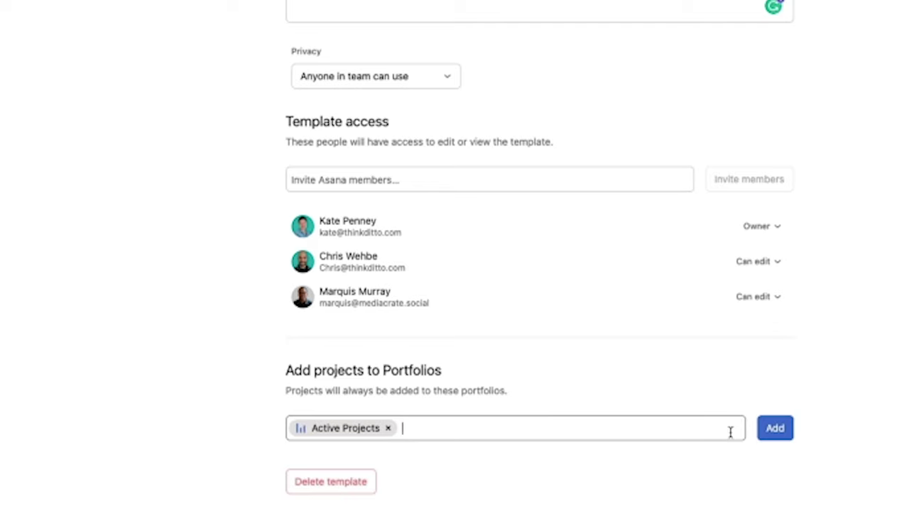
{"action": "left_click", "coordinate": [775, 429]}
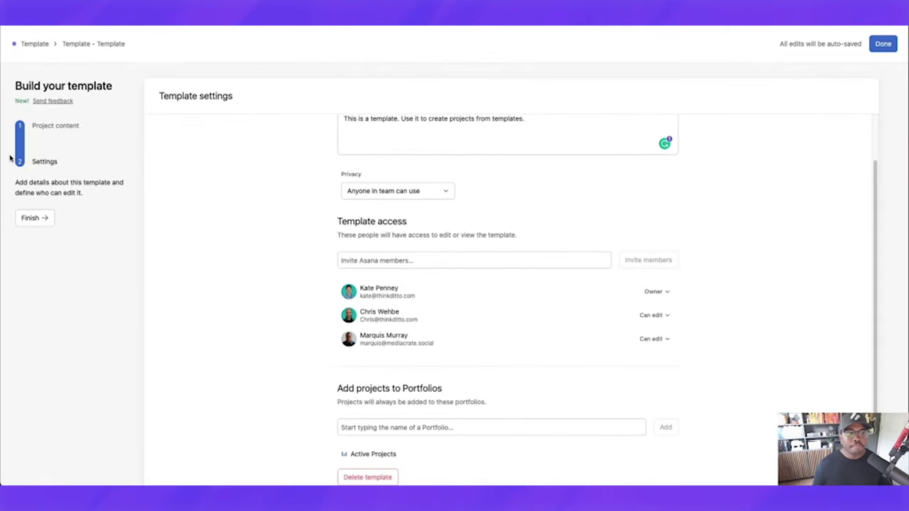
Step: Return to the template's project content and examine its customization options for fields, rules, forms and the New task template
{"action": "left_click", "coordinate": [45, 127]}
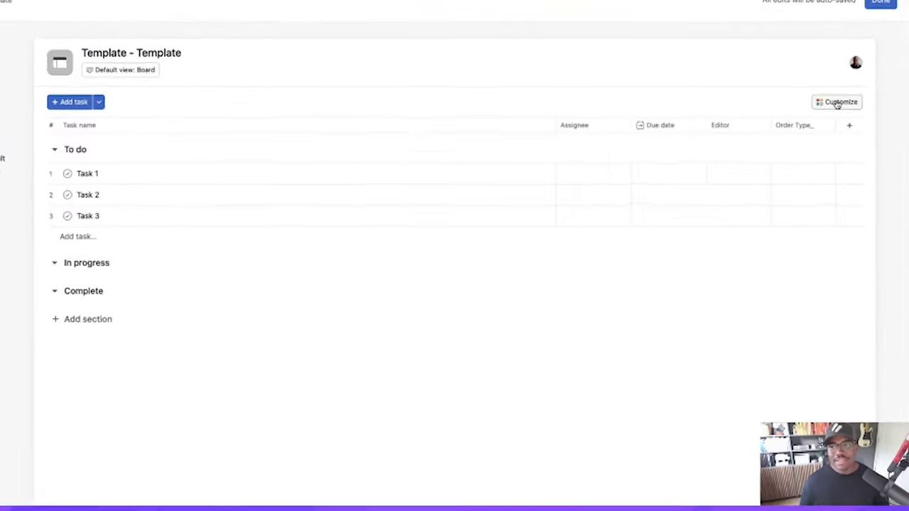
{"action": "left_click", "coordinate": [837, 103]}
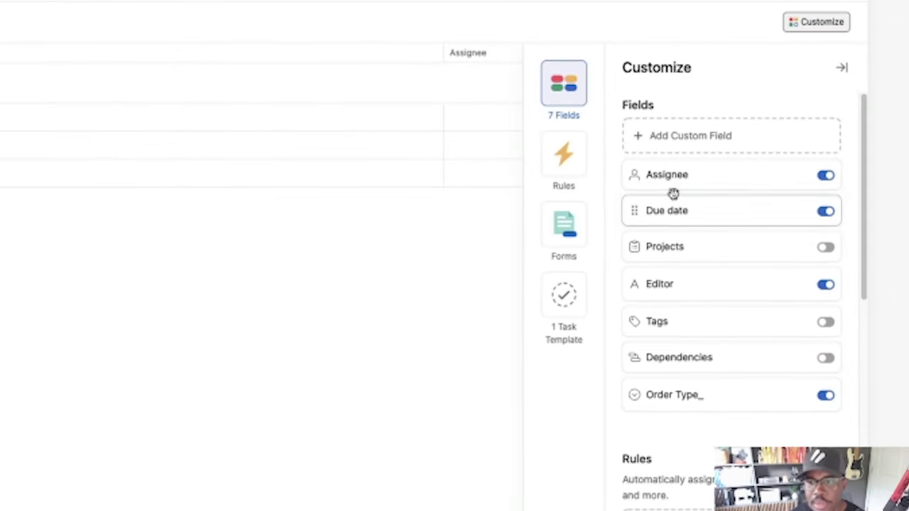
{"action": "scroll", "coordinate": [710, 213], "scroll_direction": "down", "scroll_amount": 1}
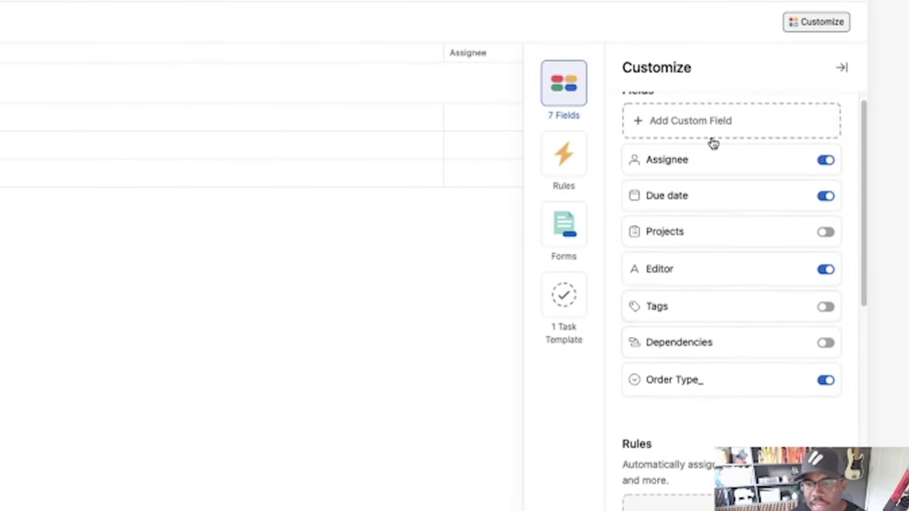
{"action": "scroll", "coordinate": [703, 213], "scroll_direction": "down", "scroll_amount": 3}
{"action": "scroll", "coordinate": [703, 234], "scroll_direction": "down", "scroll_amount": 2}
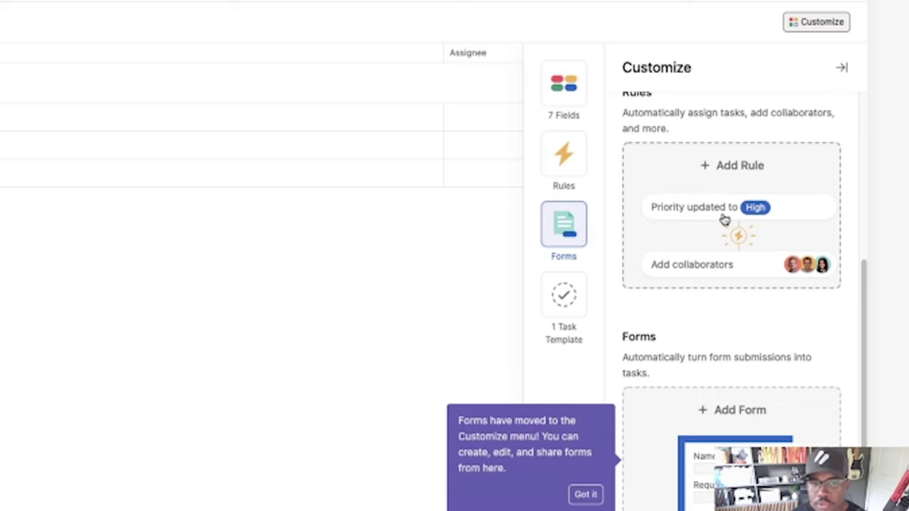
{"action": "scroll", "coordinate": [717, 213], "scroll_direction": "down", "scroll_amount": 3}
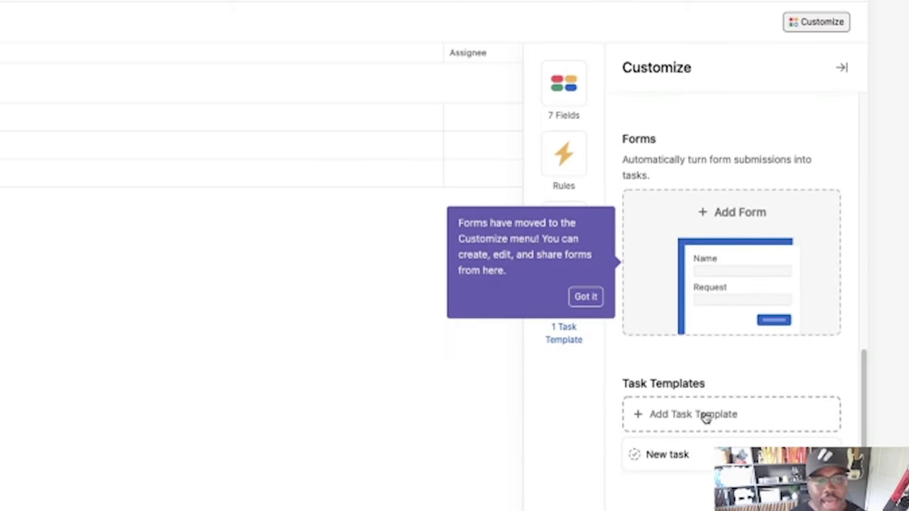
{"action": "left_click", "coordinate": [674, 455]}
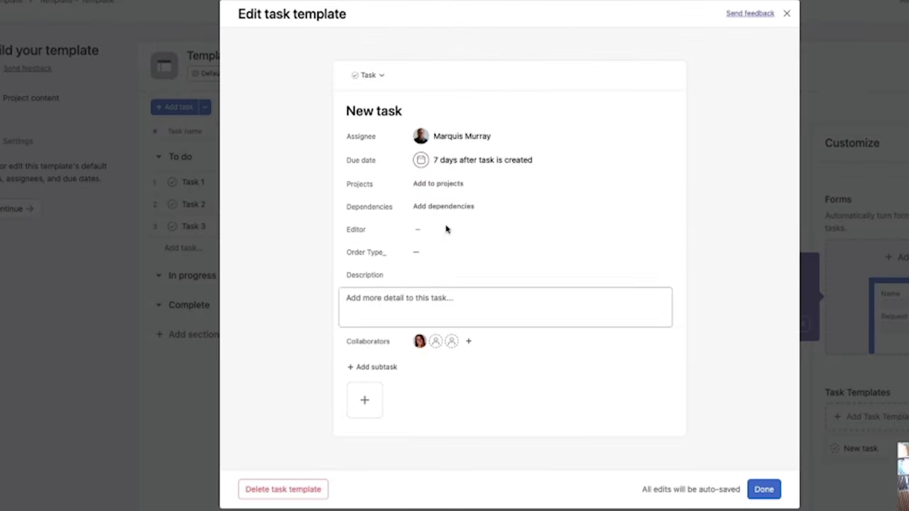
{"action": "left_click", "coordinate": [786, 15]}
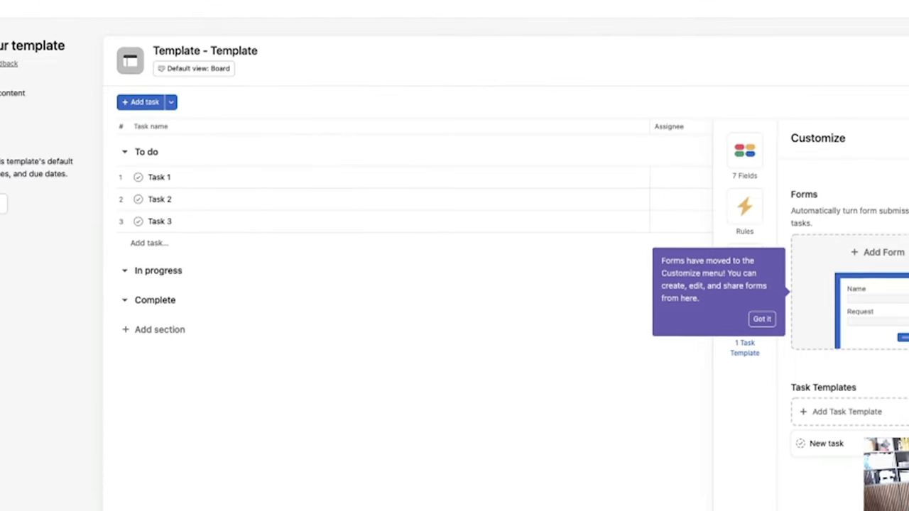
Step: Assign Task 1, Task 2 and Task 3 in the To do section to three different teammates
{"action": "left_click", "coordinate": [577, 166]}
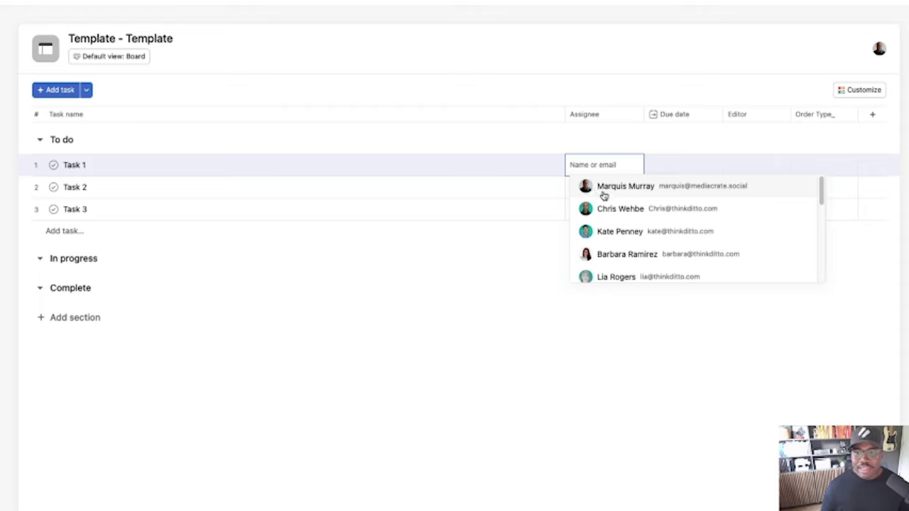
{"action": "left_click", "coordinate": [603, 190]}
{"action": "left_click", "coordinate": [576, 187]}
{"action": "left_click", "coordinate": [608, 256]}
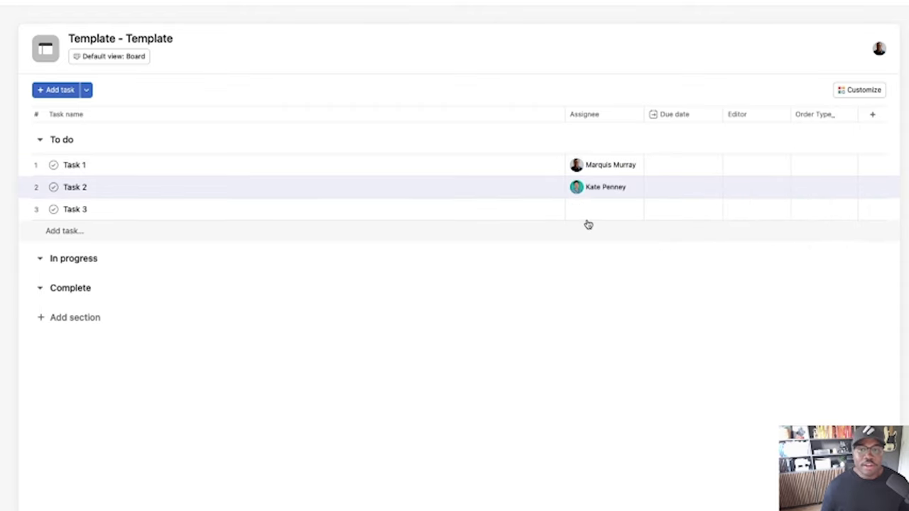
{"action": "left_click", "coordinate": [576, 208]}
{"action": "left_click", "coordinate": [597, 249]}
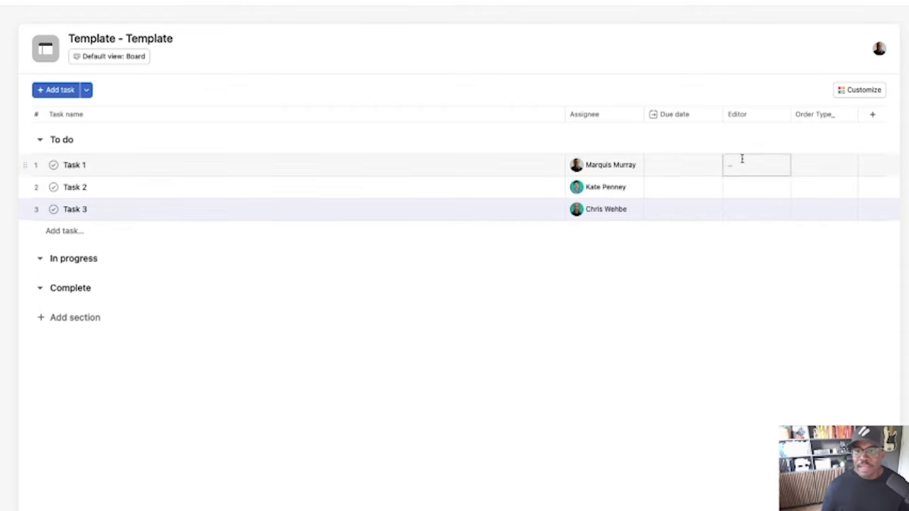
Step: Set Task 1's due date to 30 days after the project start date and its Order Type_ to Co-Creation
{"action": "left_click", "coordinate": [659, 168]}
{"action": "type", "text": "2"}
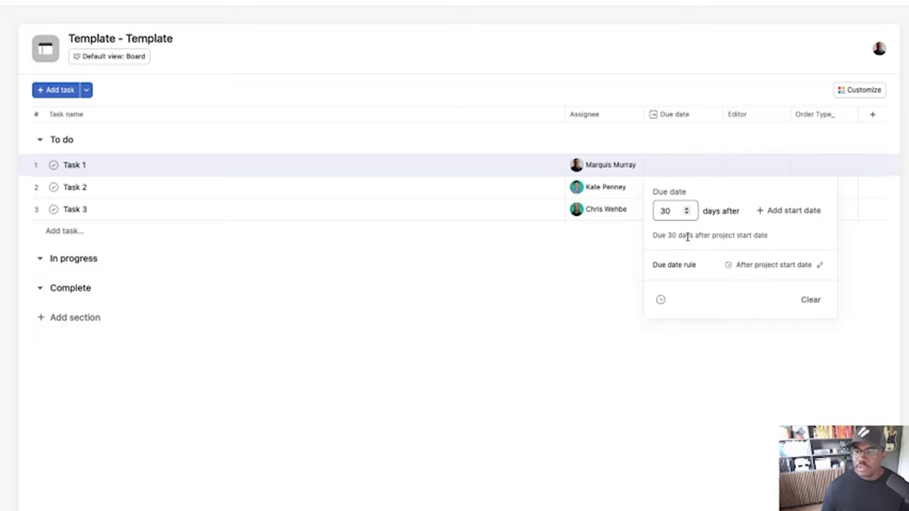
{"action": "left_click", "coordinate": [714, 382]}
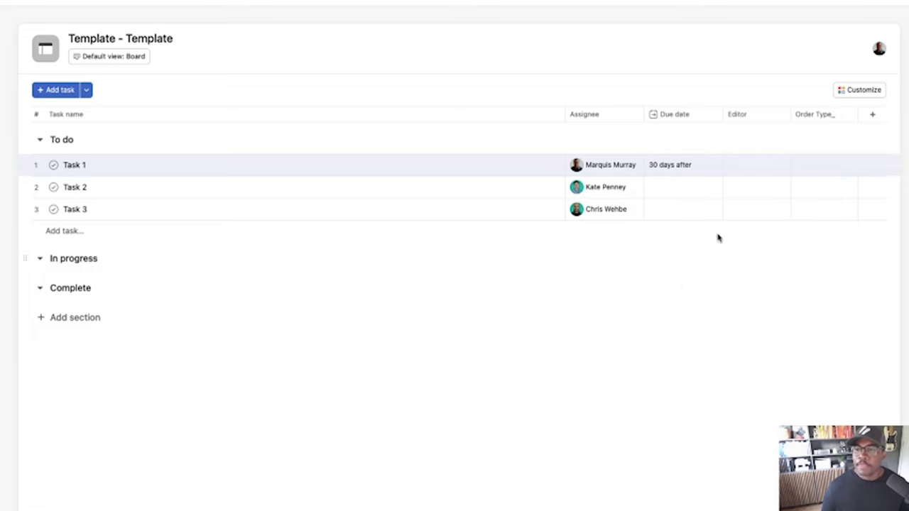
{"action": "left_click", "coordinate": [805, 168]}
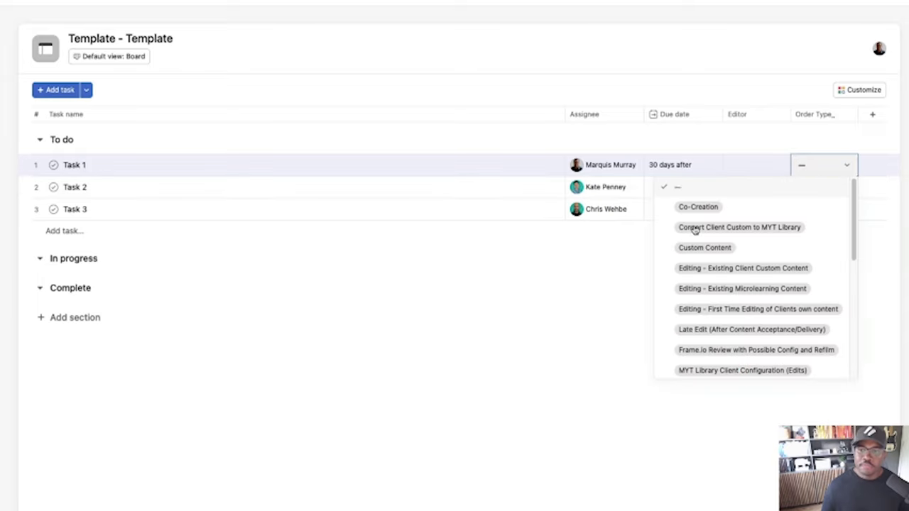
{"action": "left_click", "coordinate": [708, 207]}
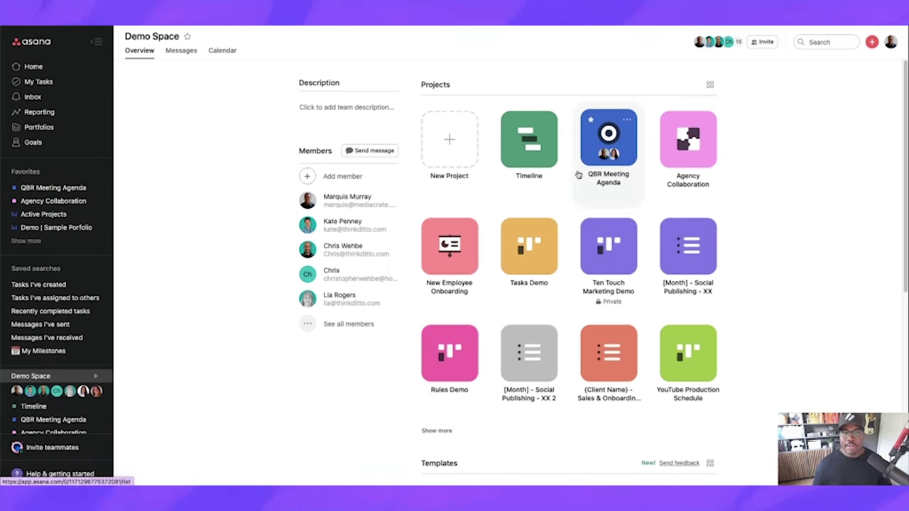
Step: Find Template - Template among the Demo Space templates and add it to the favorites
{"action": "scroll", "coordinate": [579, 175], "scroll_direction": "down", "scroll_amount": 5}
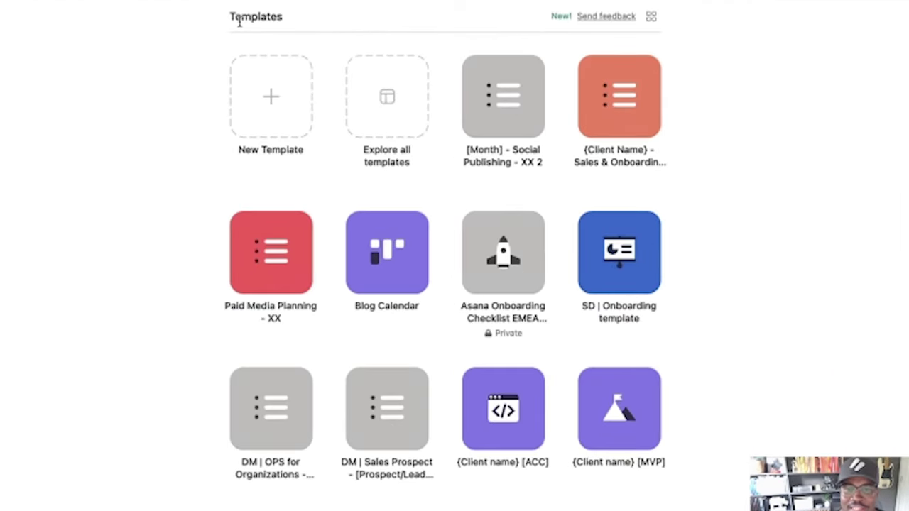
{"action": "mouse_move", "coordinate": [235, 19]}
{"action": "left_mouse_down"}
{"action": "mouse_move", "coordinate": [298, 25]}
{"action": "mouse_move", "coordinate": [230, 14]}
{"action": "left_mouse_up"}
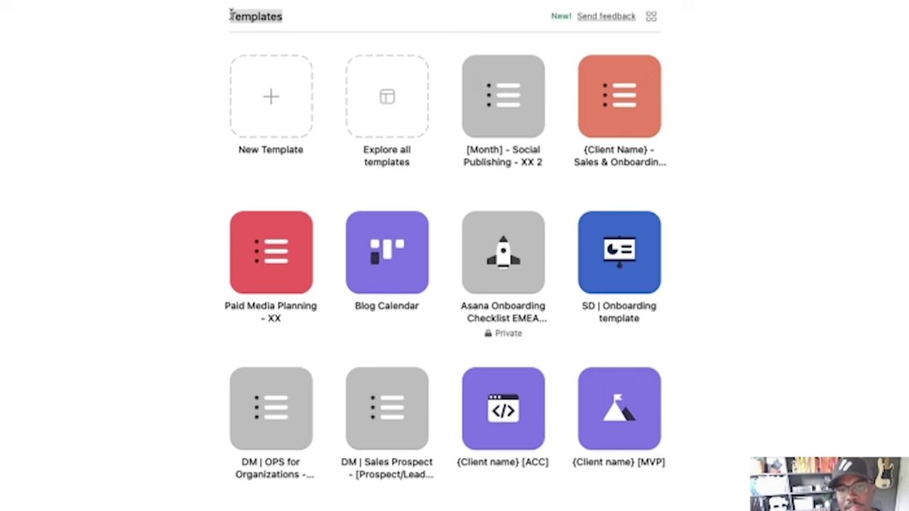
{"action": "left_click", "coordinate": [323, 11]}
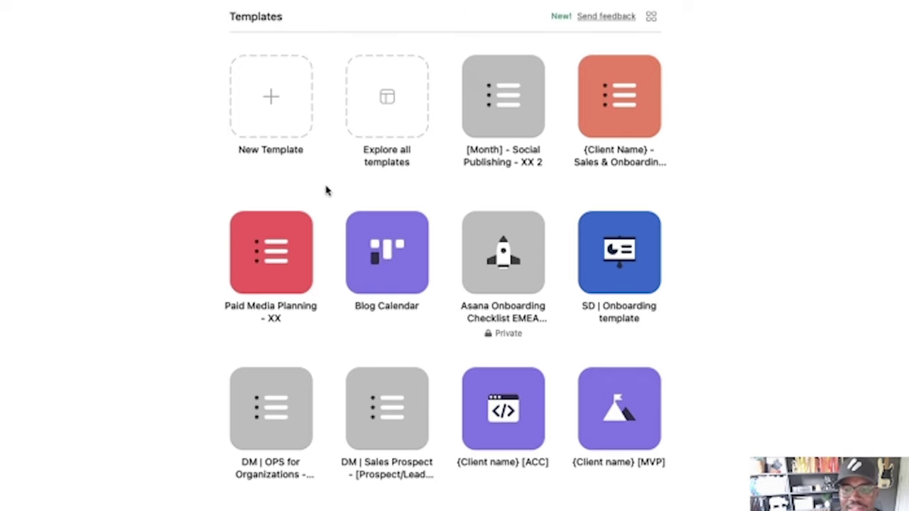
{"action": "scroll", "coordinate": [341, 426], "scroll_direction": "down", "scroll_amount": 2}
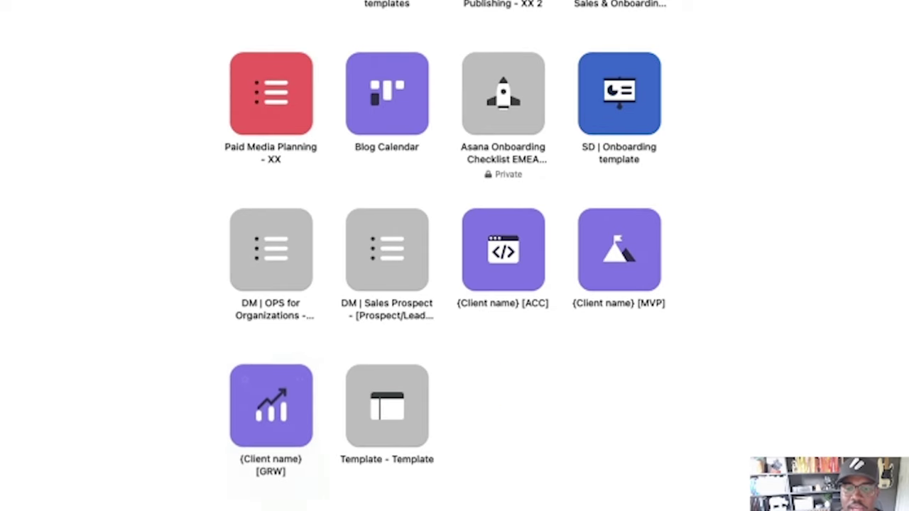
{"action": "left_click", "coordinate": [415, 376]}
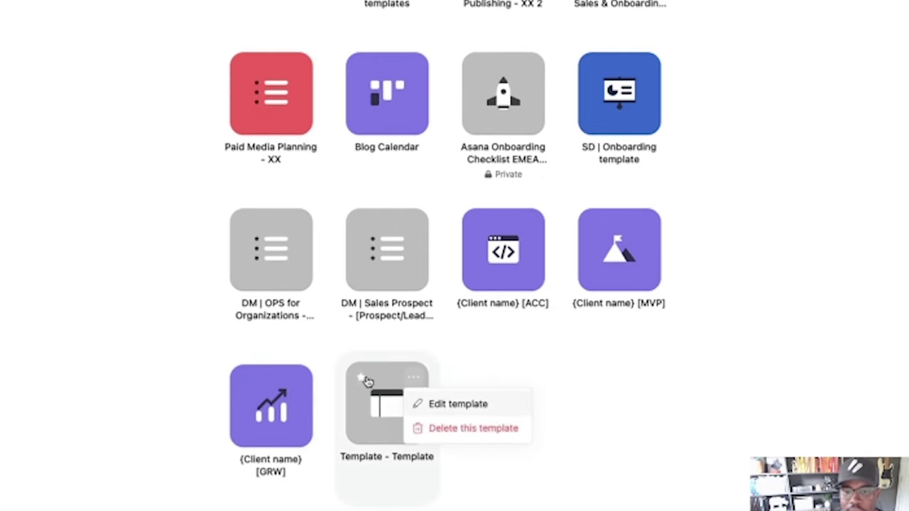
{"action": "key", "text": "Escape"}
{"action": "scroll", "coordinate": [383, 355], "scroll_direction": "up", "scroll_amount": 5}
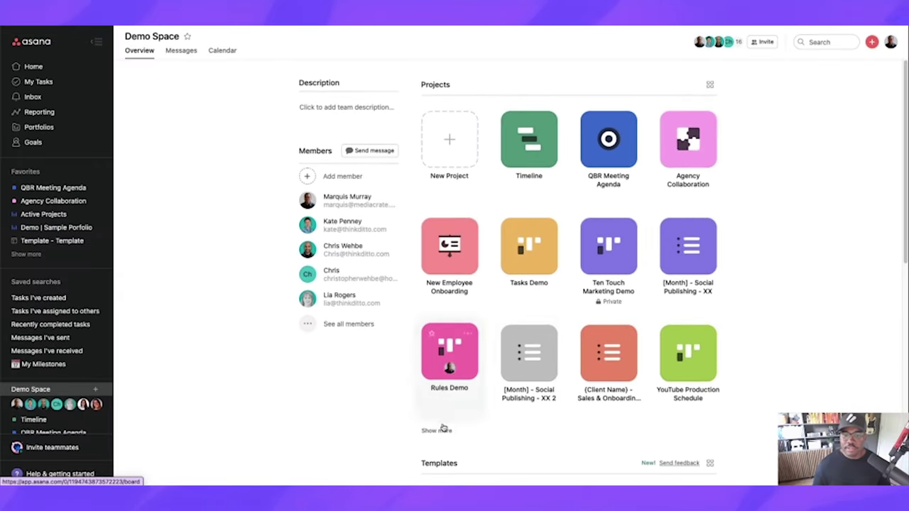
Step: Expand the Demo Space project list and open Template - Template from the team's templates
{"action": "left_click", "coordinate": [392, 446]}
{"action": "scroll", "coordinate": [394, 446], "scroll_direction": "down", "scroll_amount": 4}
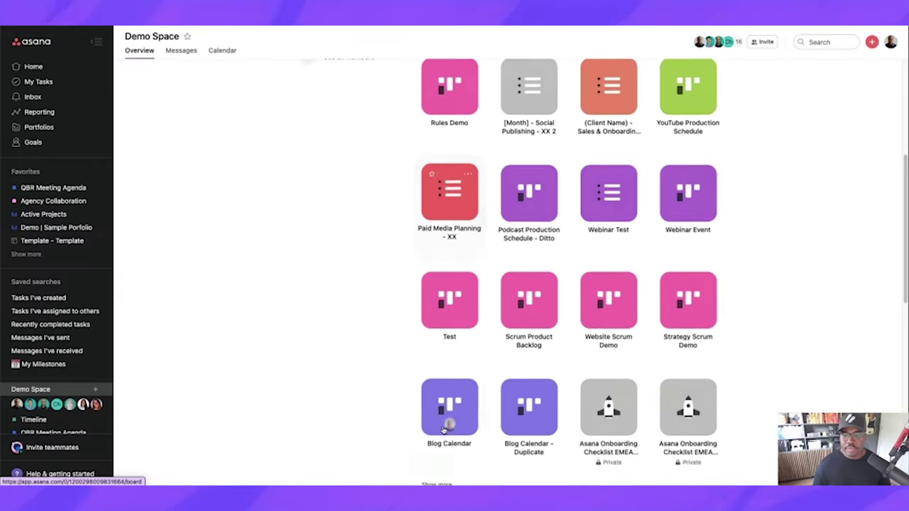
{"action": "scroll", "coordinate": [444, 423], "scroll_direction": "down", "scroll_amount": 7}
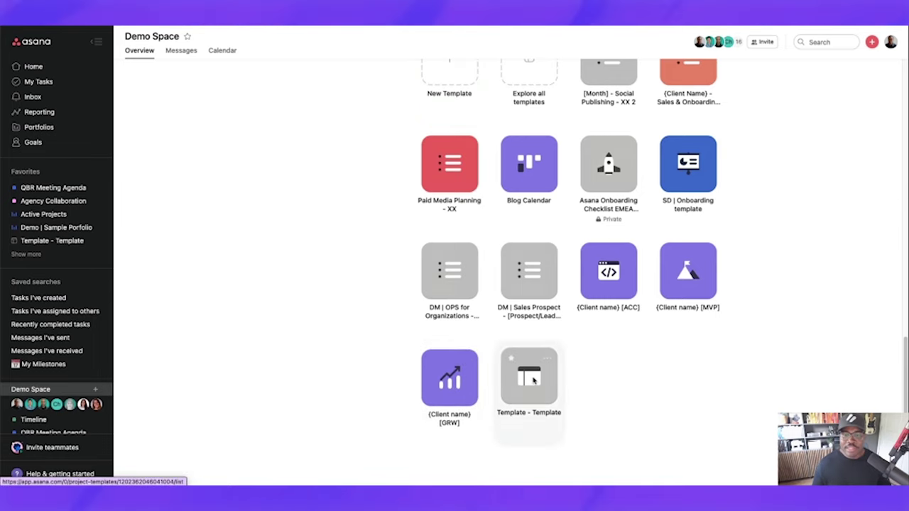
{"action": "left_click", "coordinate": [533, 380]}
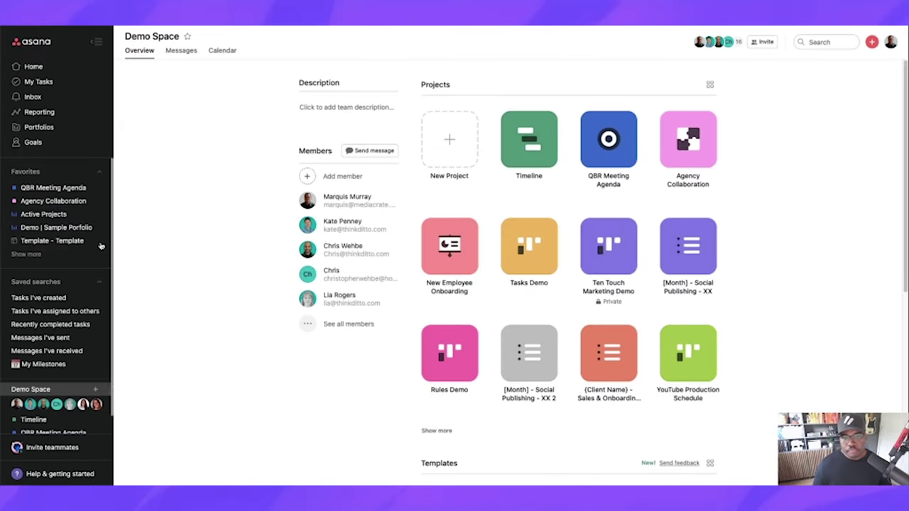
Step: Start a new Demo Space project from the Template - Template custom template and name it "Template - Real"
{"action": "left_click", "coordinate": [428, 140]}
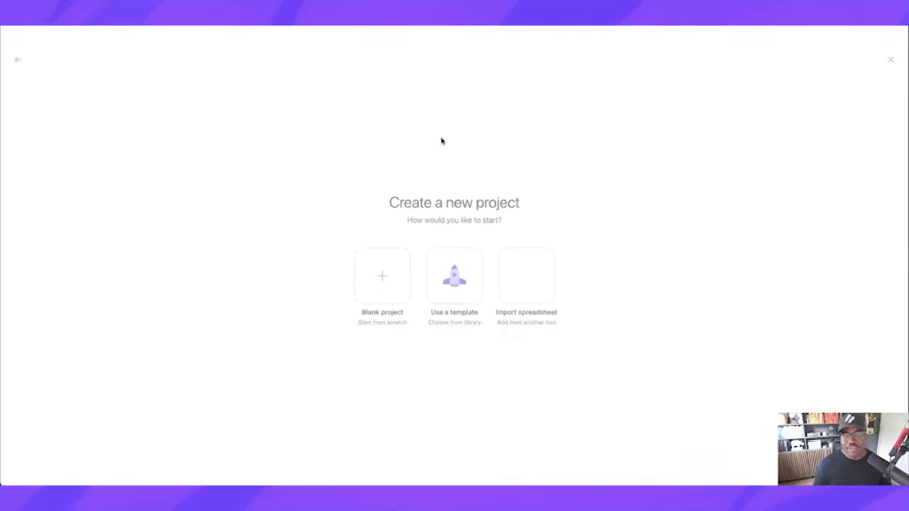
{"action": "left_click", "coordinate": [455, 264]}
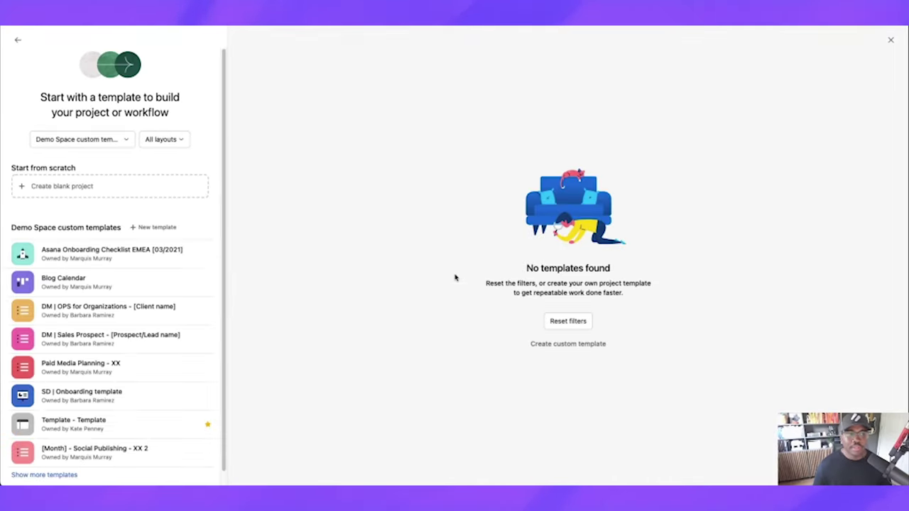
{"action": "left_click", "coordinate": [91, 423]}
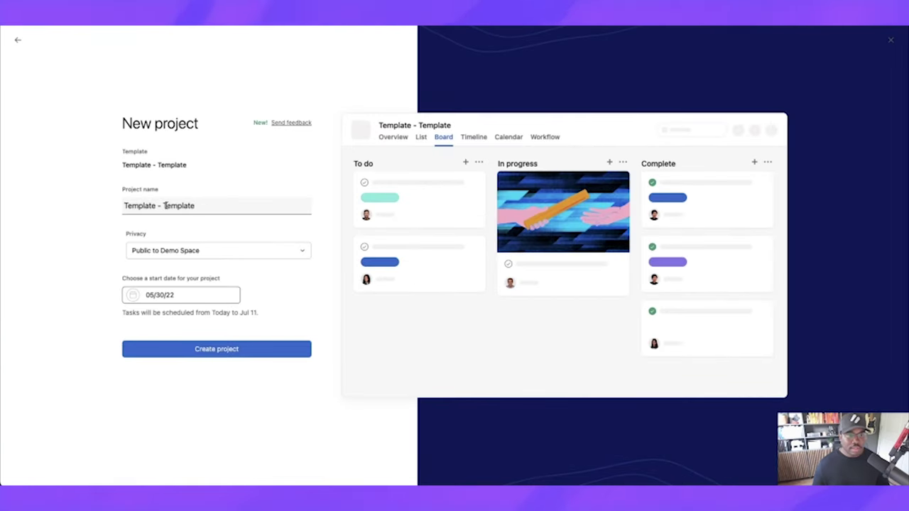
{"action": "key", "text": "ctrl+shift+Left"}
{"action": "type", "text": "Rea"}
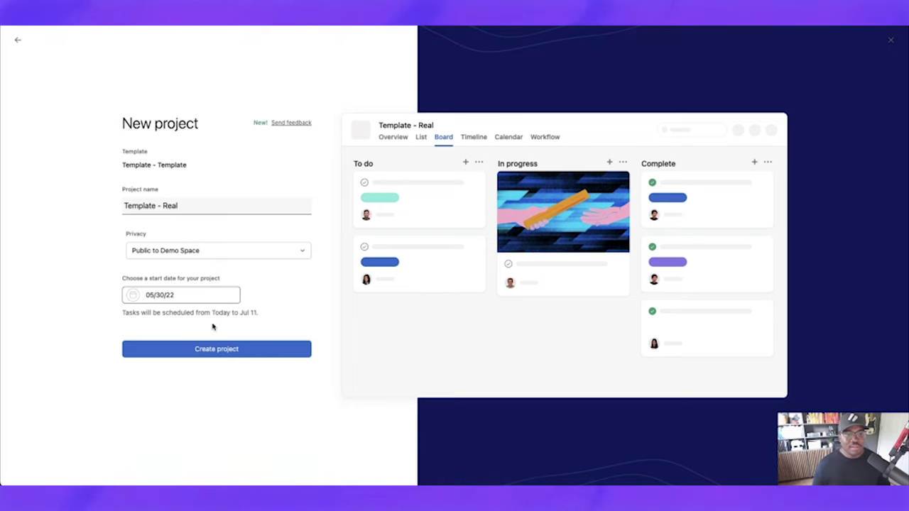
Step: Create the Template - Real project and review Task 1's assignee, due date and Order Type_ in its task details
{"action": "left_click", "coordinate": [223, 352]}
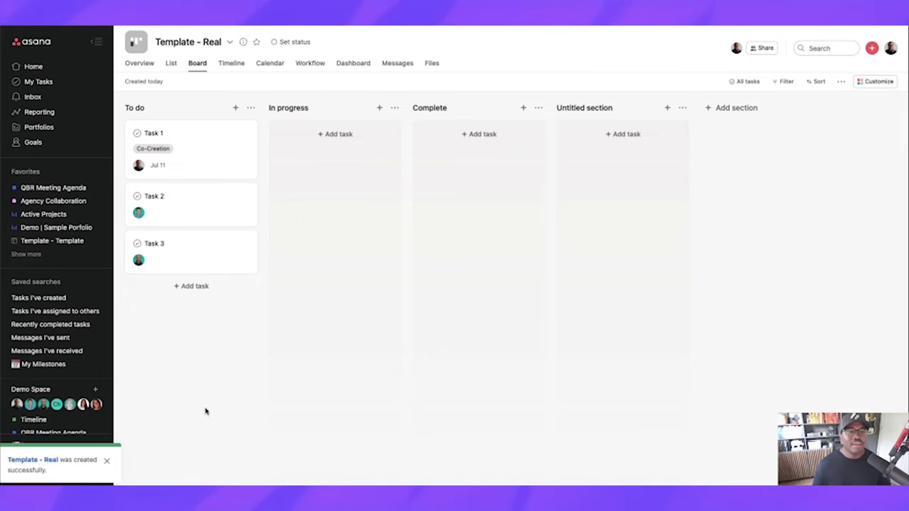
{"action": "left_click", "coordinate": [191, 152]}
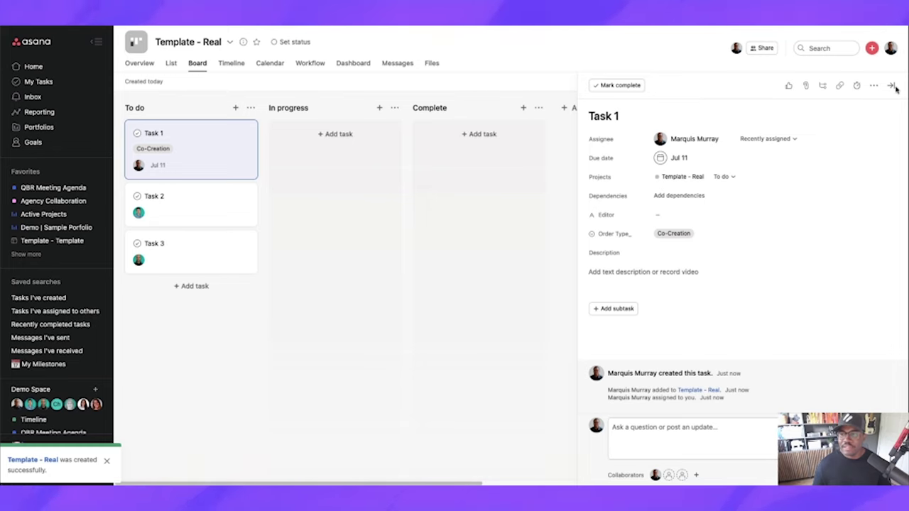
{"action": "left_click", "coordinate": [892, 85]}
Step: Add a task to the To do section using the "New task" task template
{"action": "left_click", "coordinate": [191, 285]}
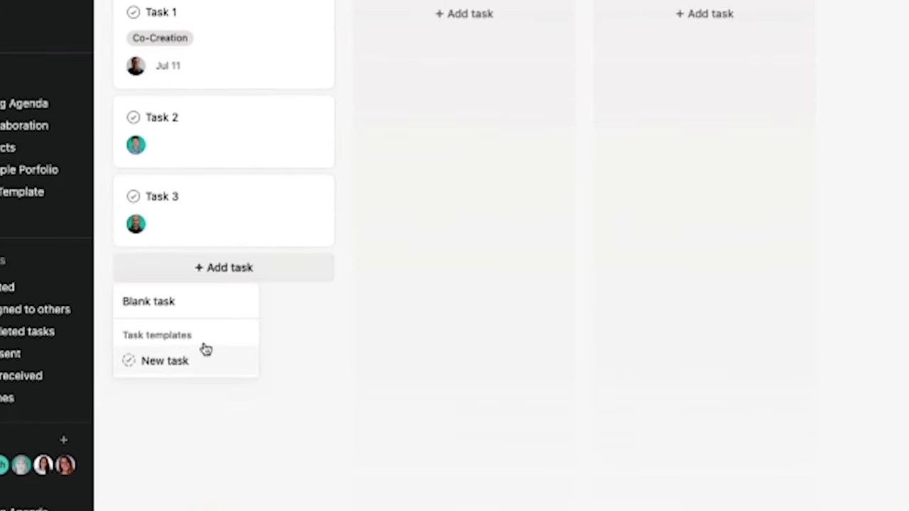
{"action": "left_click", "coordinate": [401, 405]}
{"action": "left_click", "coordinate": [205, 280]}
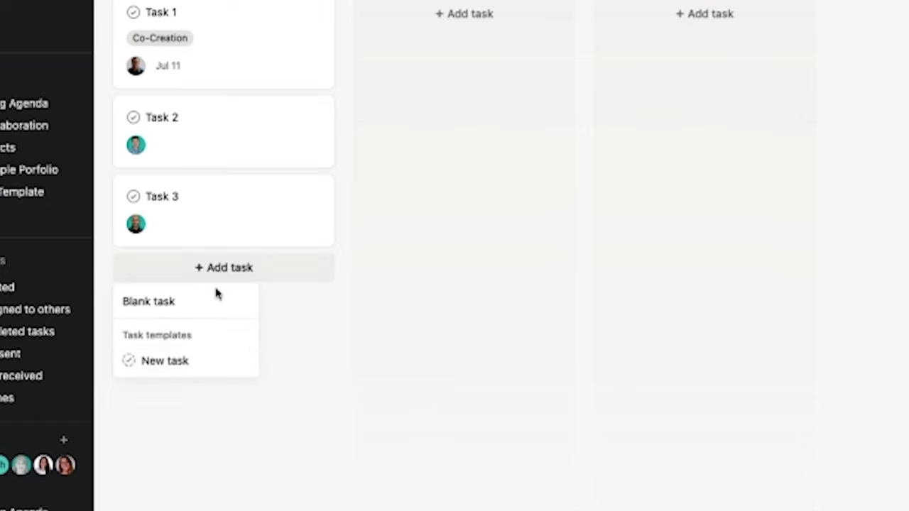
{"action": "left_click", "coordinate": [184, 363]}
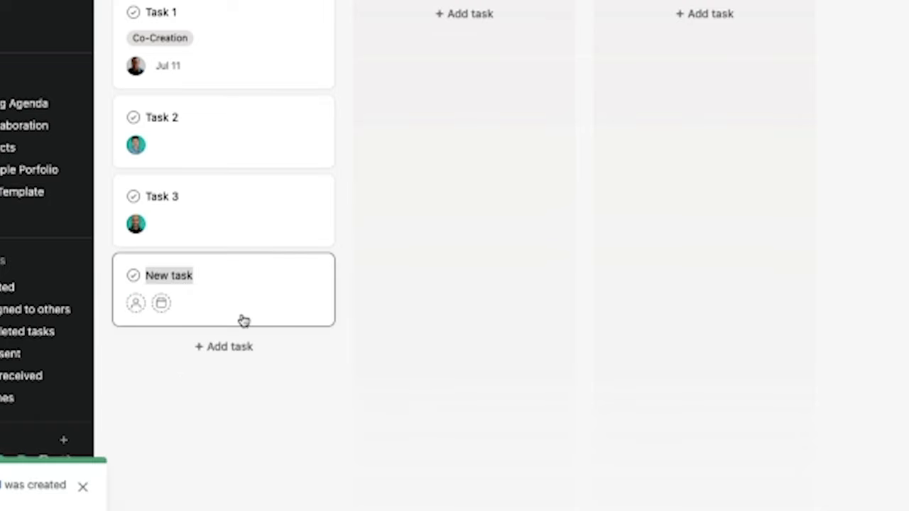
Step: Review the assignee, due date and collaborators in the details of the task made from the template
{"action": "left_click", "coordinate": [244, 321]}
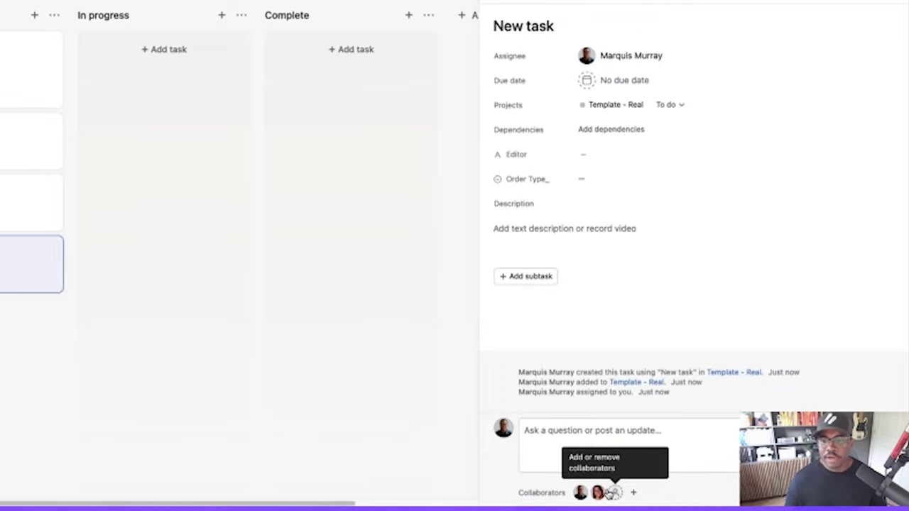
{"action": "mouse_move", "coordinate": [598, 62]}
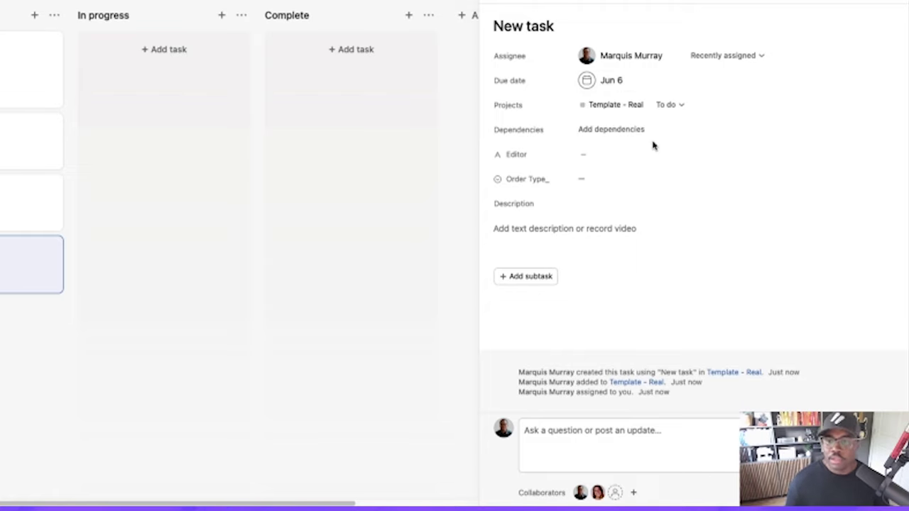
{"action": "left_click", "coordinate": [895, 4]}
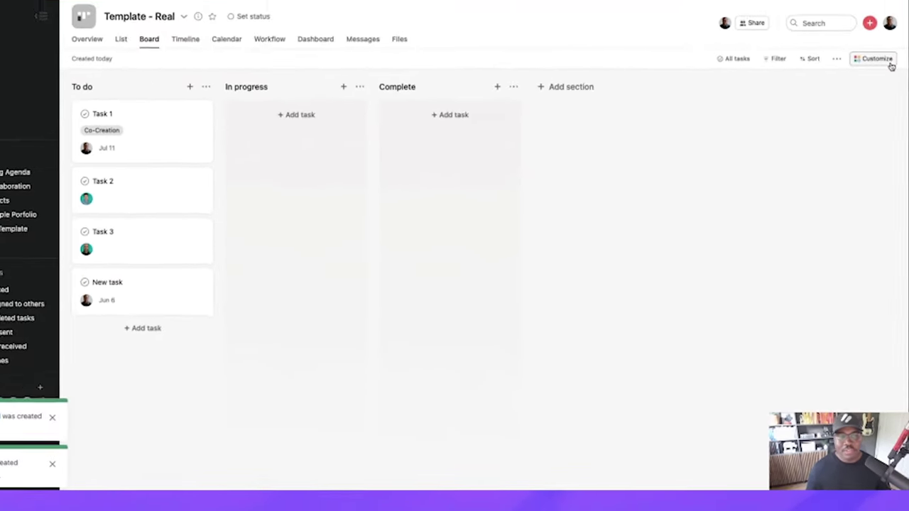